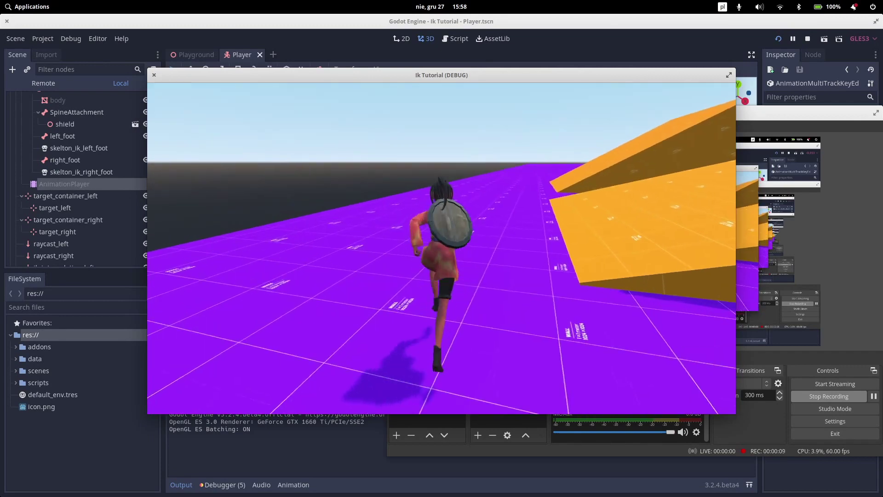
Step: Run the character over the flat ground and orange ramps in the running game to examine its foot placement
key(w)
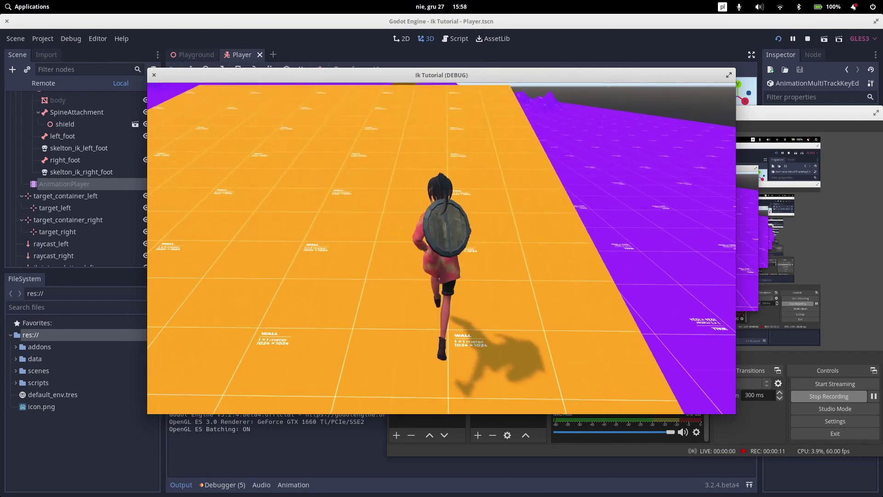
key(s)
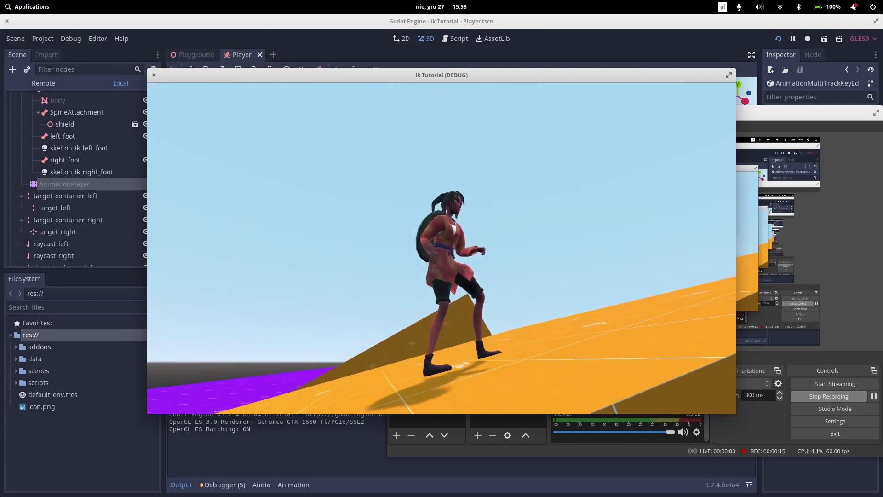
key(w)
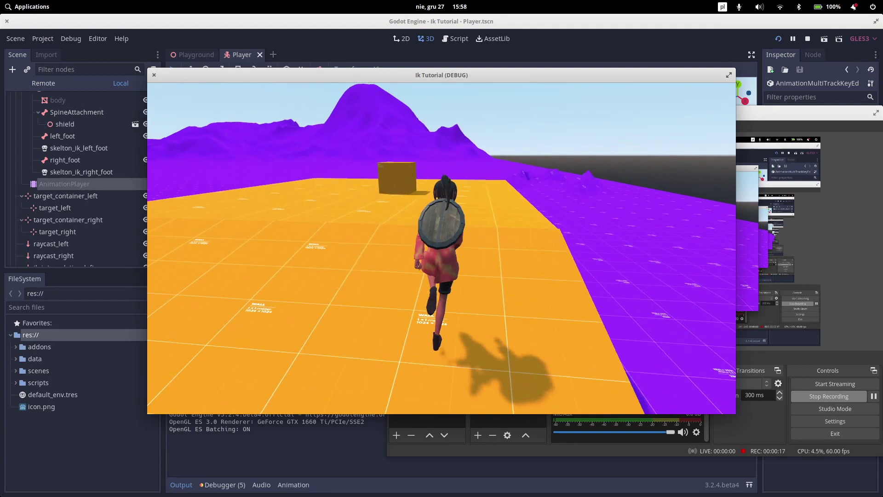
key(space)
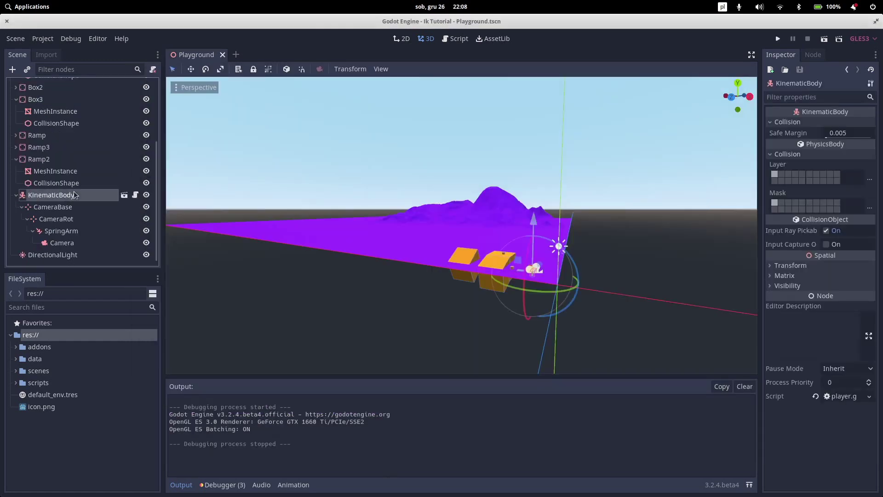
Step: Open the KinematicBody player's own scene for editing from the Playground scene
scroll(529, 263, down, 5)
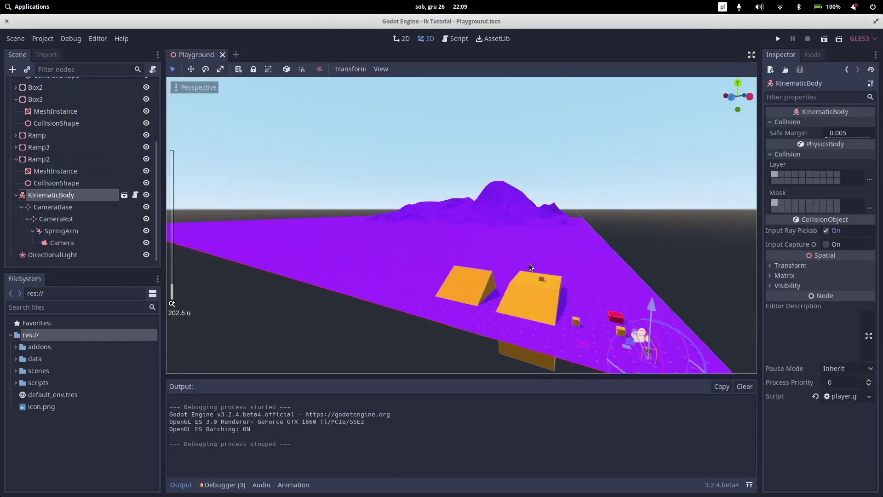
scroll(537, 278, down, 2)
mouse_move(537, 278)
middle_down()
mouse_move(518, 271)
mouse_move(527, 279)
middle_up()
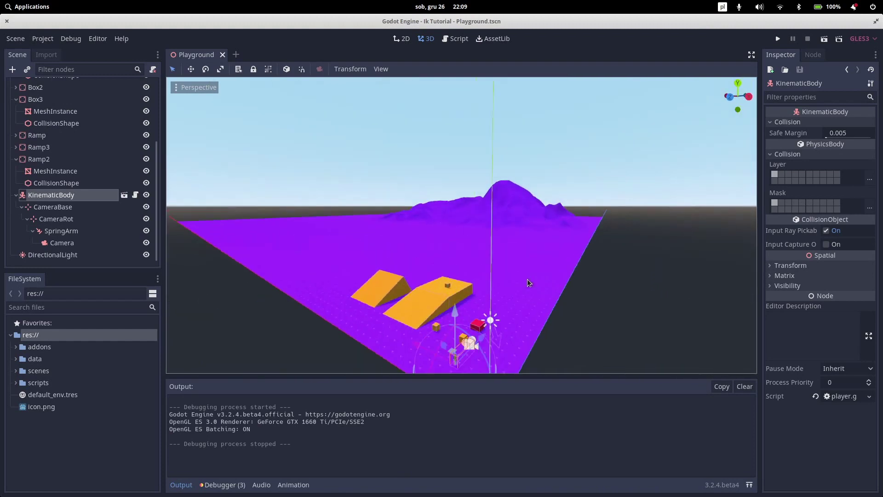
click(124, 195)
Step: Raise the player's CollisionShape cylinder to a Y translation of about 0.913 in the right side view, and save the scene
scroll(248, 205, up, 1)
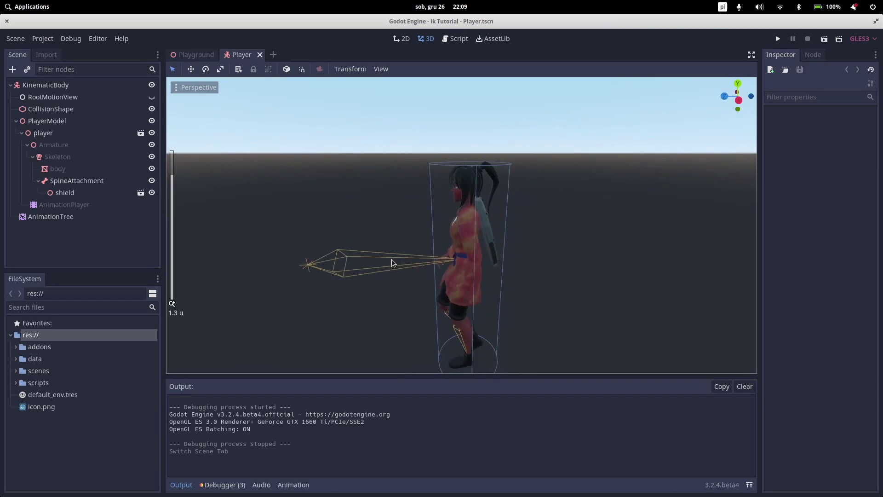
middle_drag(393, 262, 373, 247)
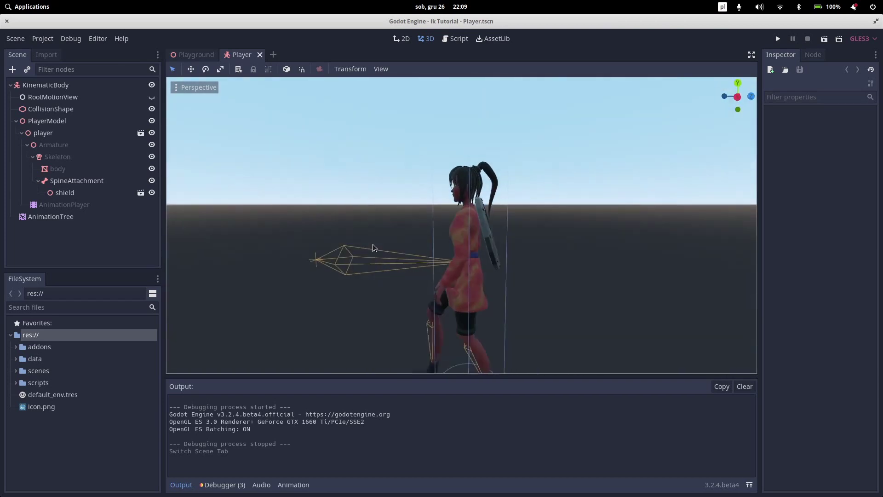
scroll(387, 267, down, 3)
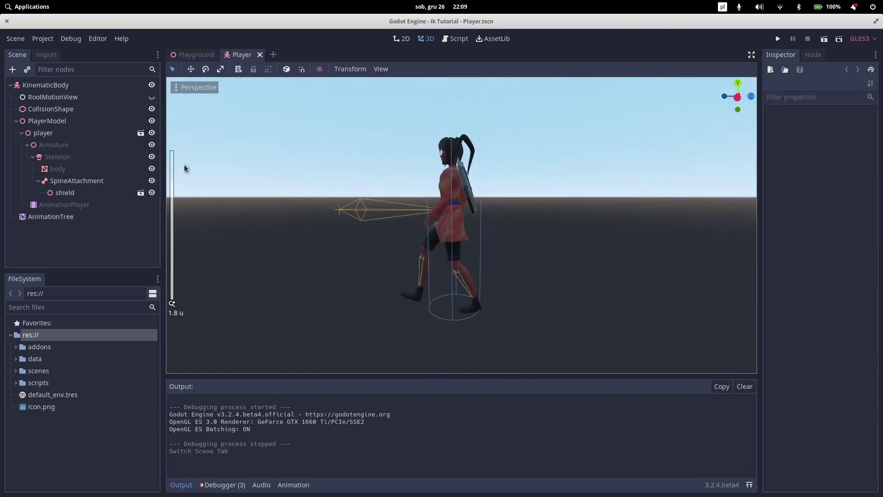
click(54, 108)
scroll(391, 220, up, 3)
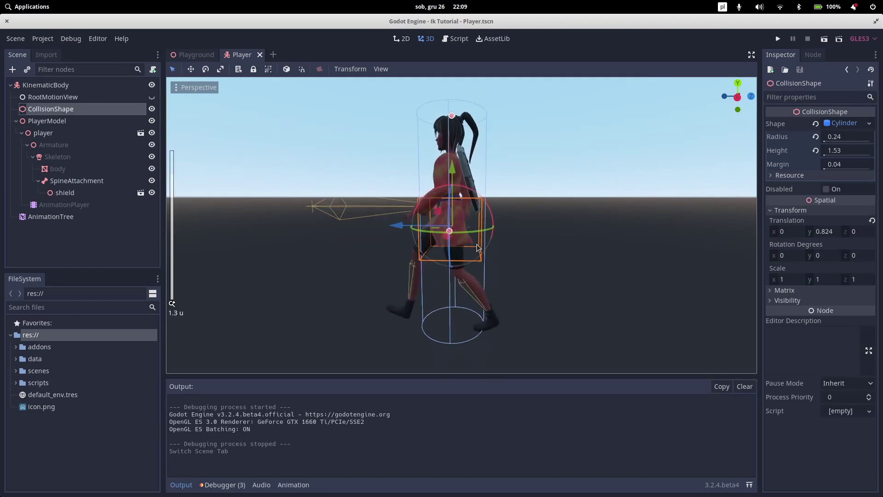
key(KP_3)
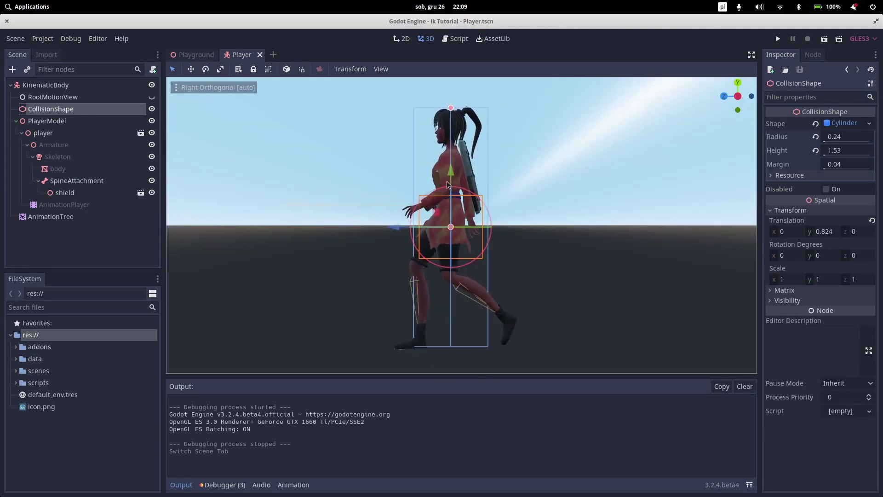
drag(448, 172, 452, 160)
scroll(330, 227, down, 1)
middle_drag(329, 227, 301, 230)
key(ctrl+s)
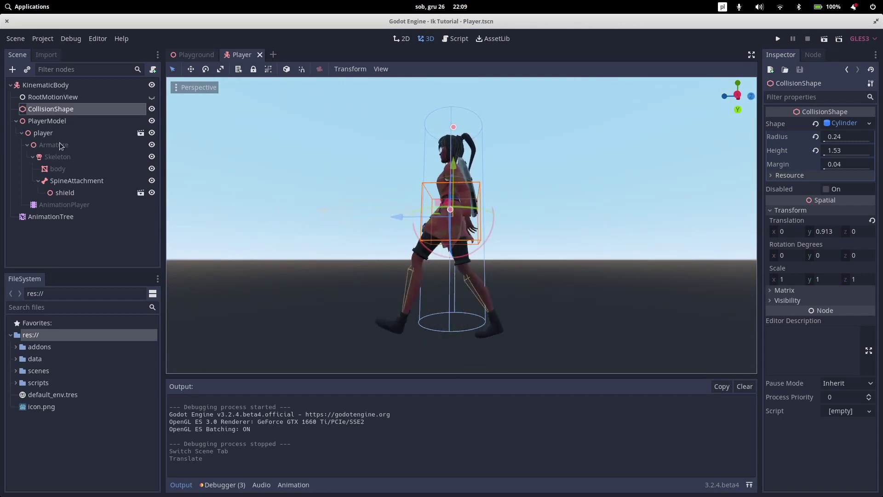
Step: Add a BoneAttachment child node to the Skeleton and rename it left_foot
click(67, 156)
right_click(66, 156)
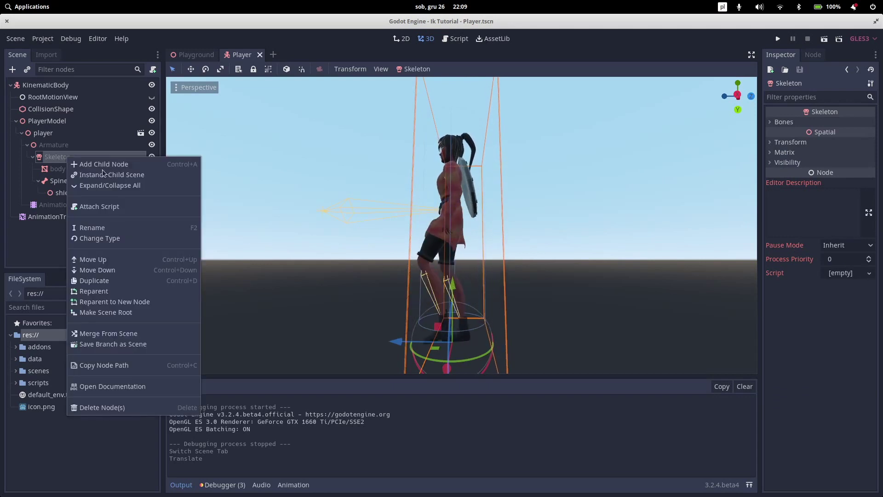
click(116, 164)
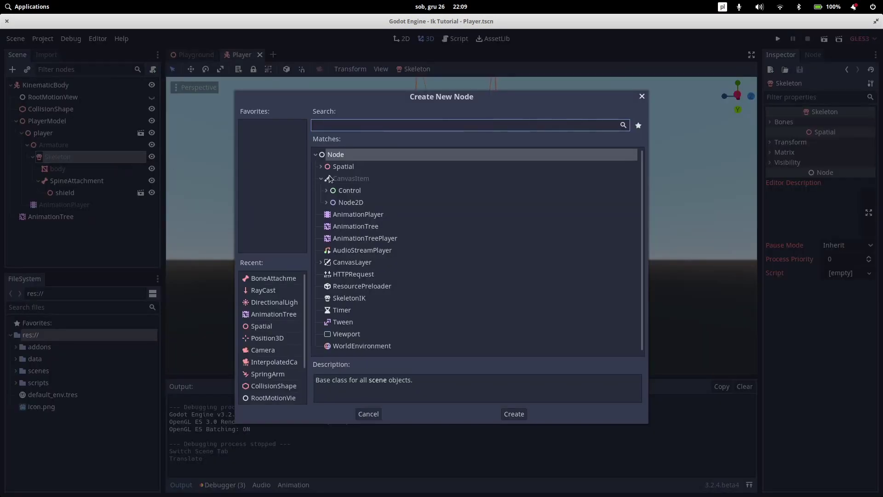
text(bone)
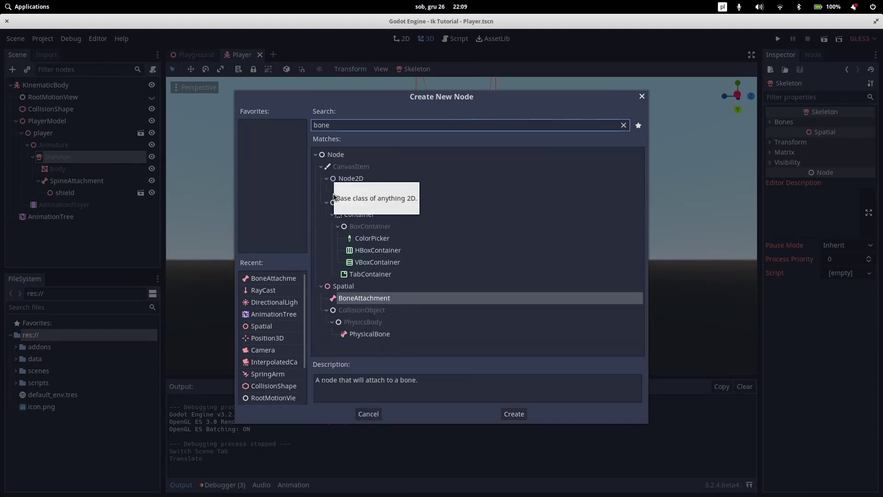
double_click(360, 299)
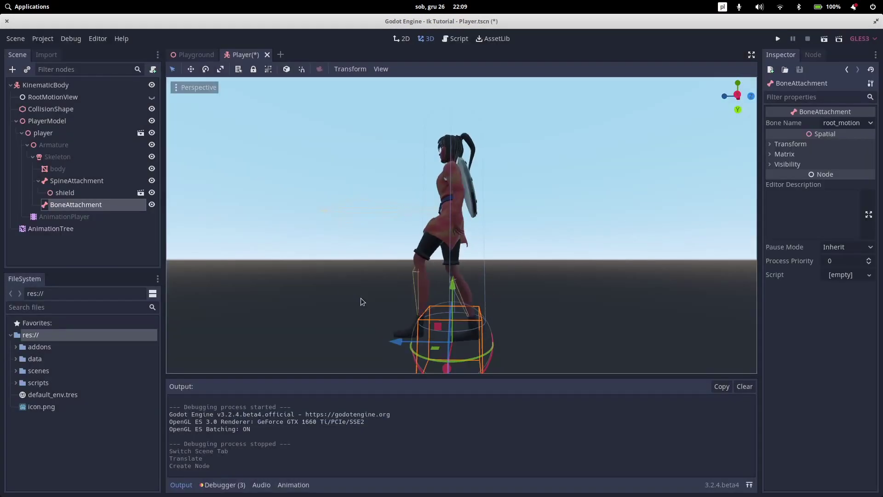
click(73, 206)
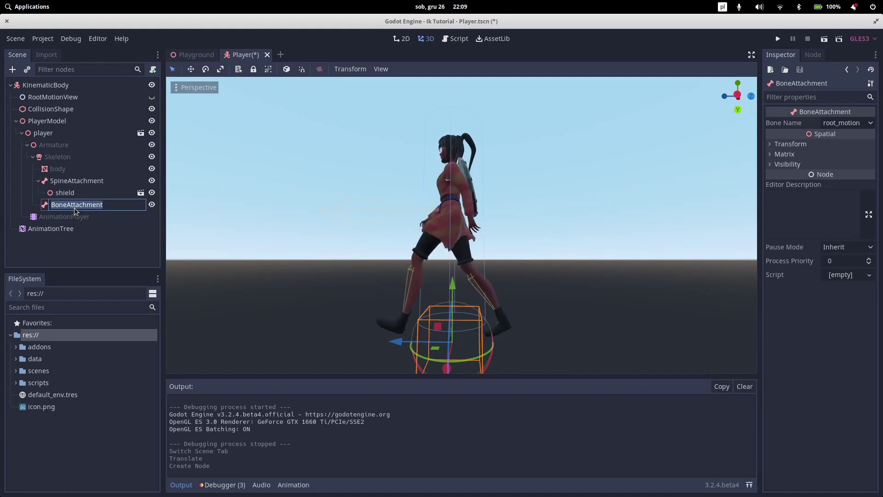
text(left_foot)
key(Return)
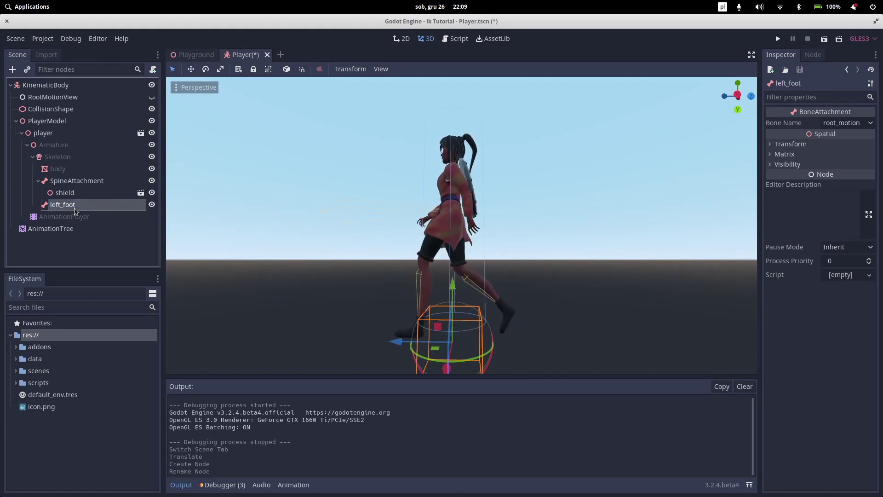
Step: Set the bone name of the left_foot attachment to left_foot
click(840, 123)
scroll(846, 330, down, 6)
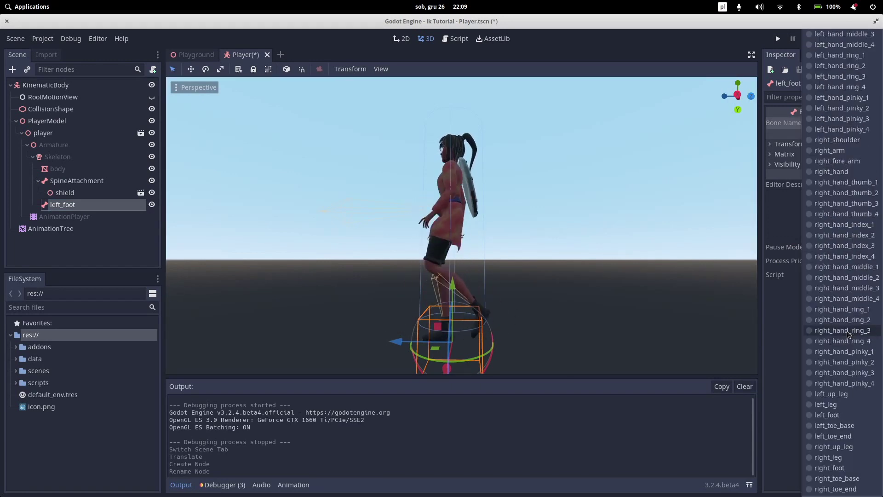
scroll(849, 248, up, 6)
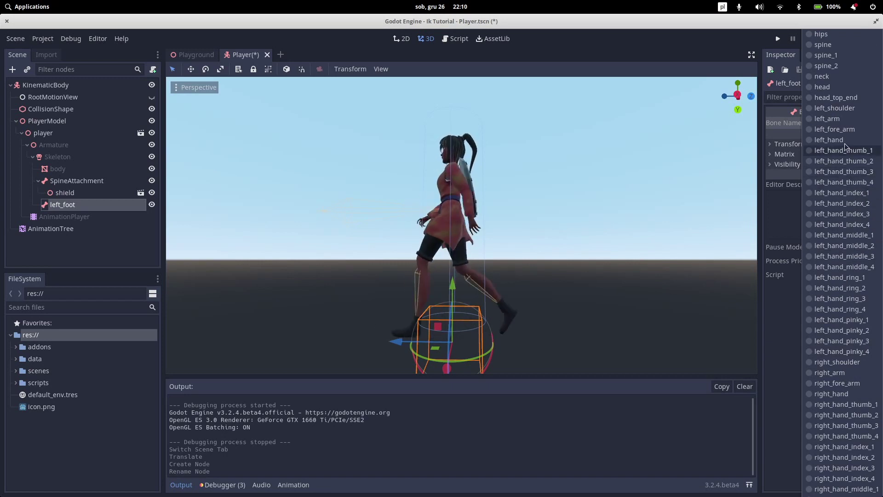
scroll(858, 185, up, 1)
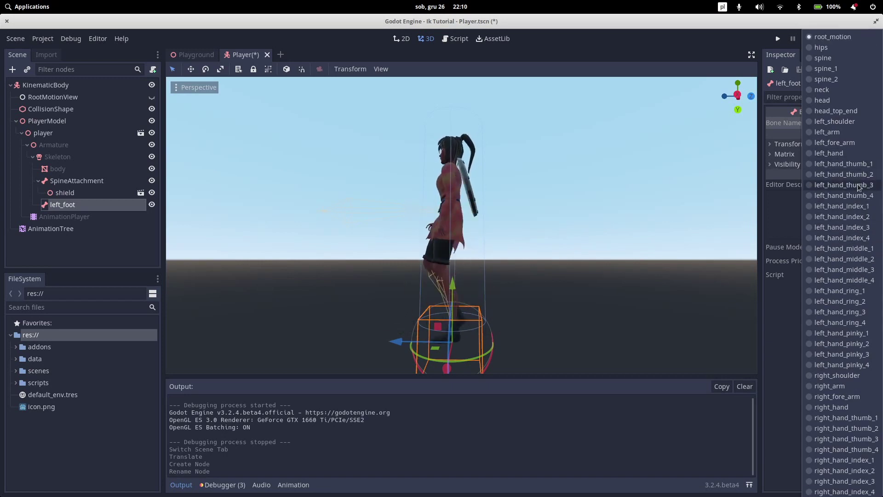
scroll(858, 186, down, 5)
click(827, 415)
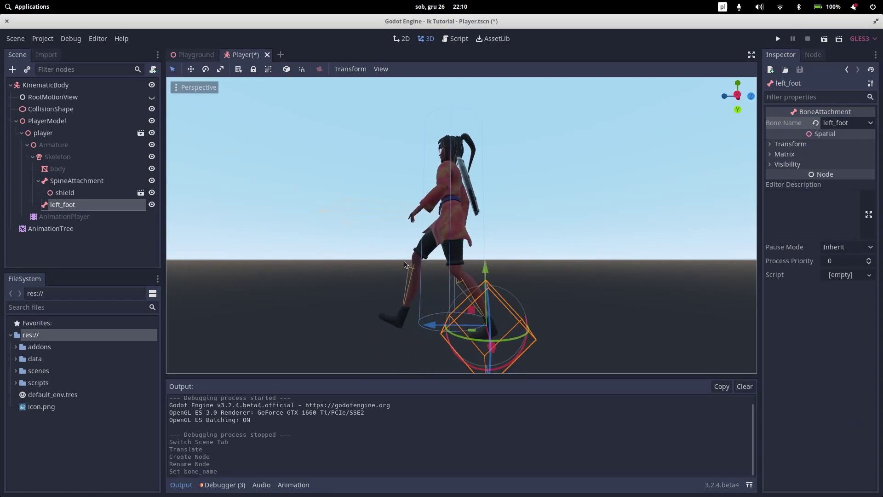
Step: Add a SkeletonIK child node to the Skeleton and rename it skelton_ik_left_foot
right_click(55, 156)
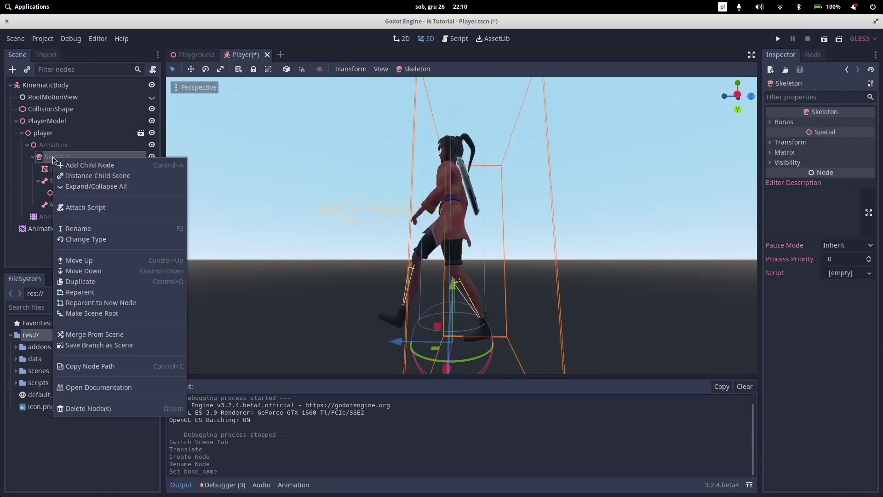
click(88, 165)
text(skel)
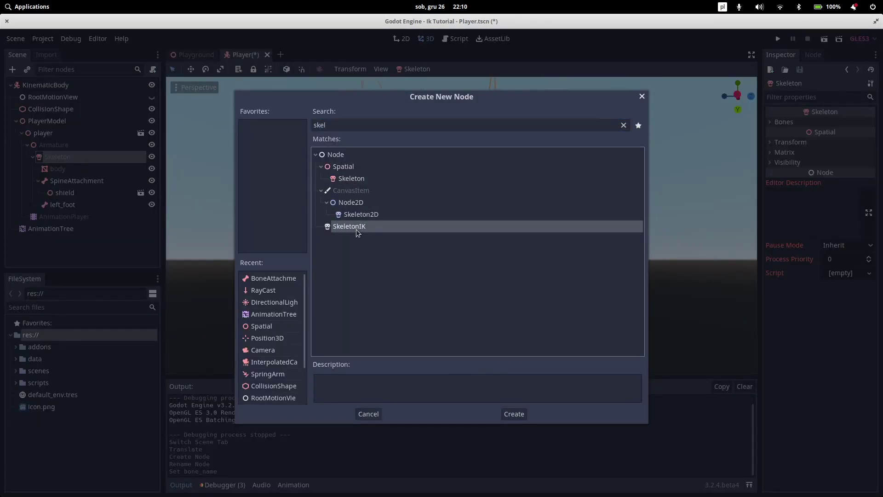
double_click(351, 226)
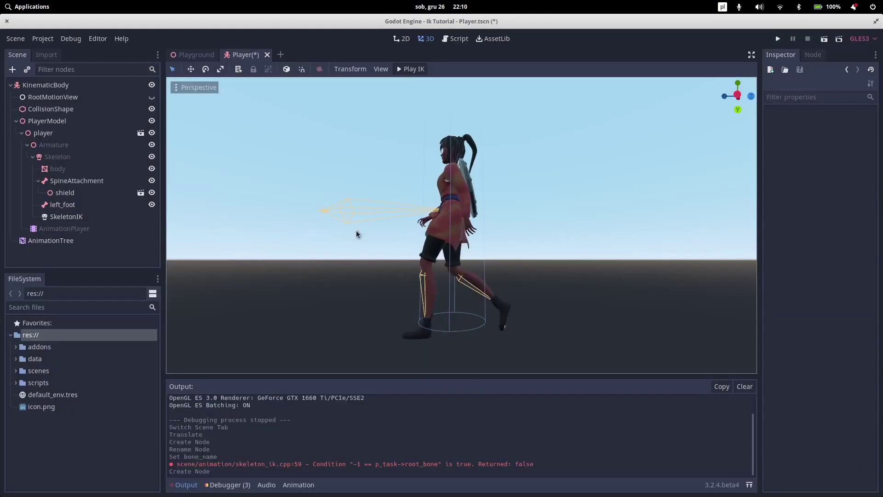
click(74, 218)
text(skelton_ik)
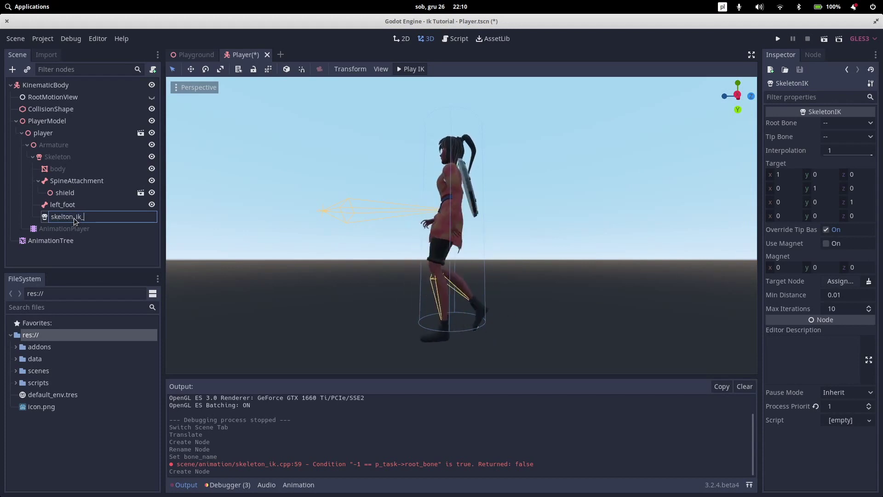
text(_left_foot)
key(Return)
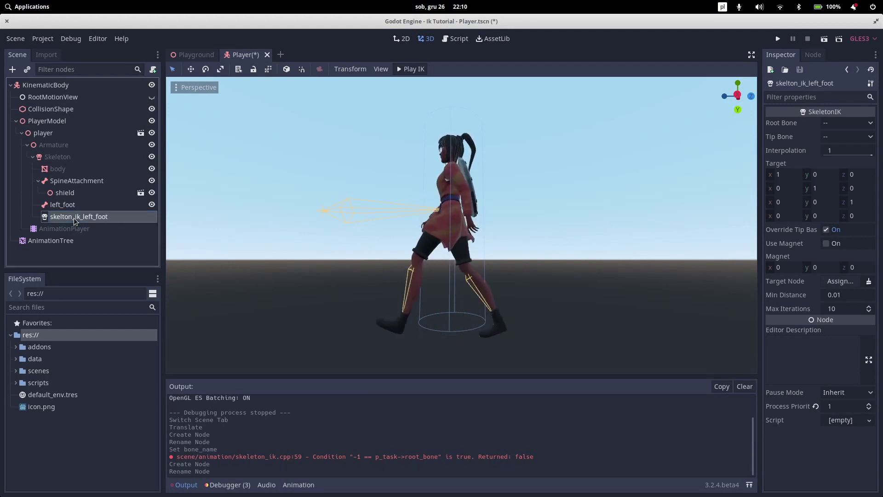
Step: Set the root bone of skelton_ik_left_foot to left_up_leg and its tip bone to left_foot
click(861, 128)
scroll(849, 253, down, 5)
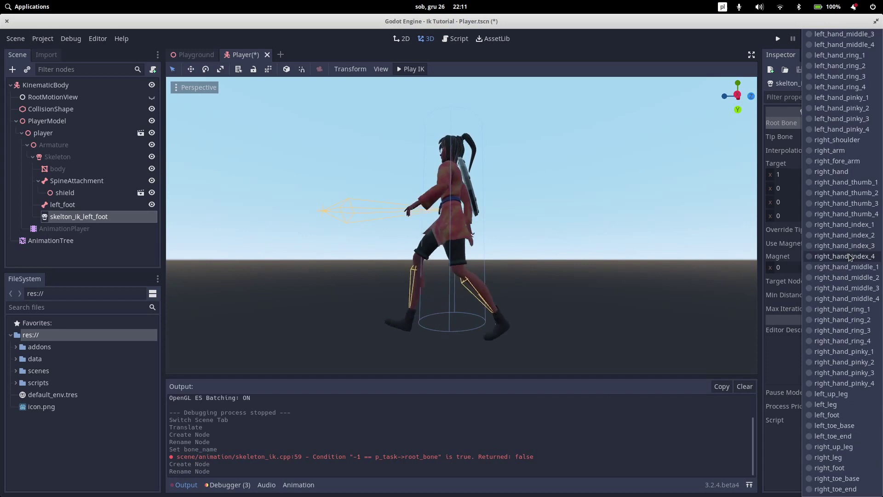
click(858, 395)
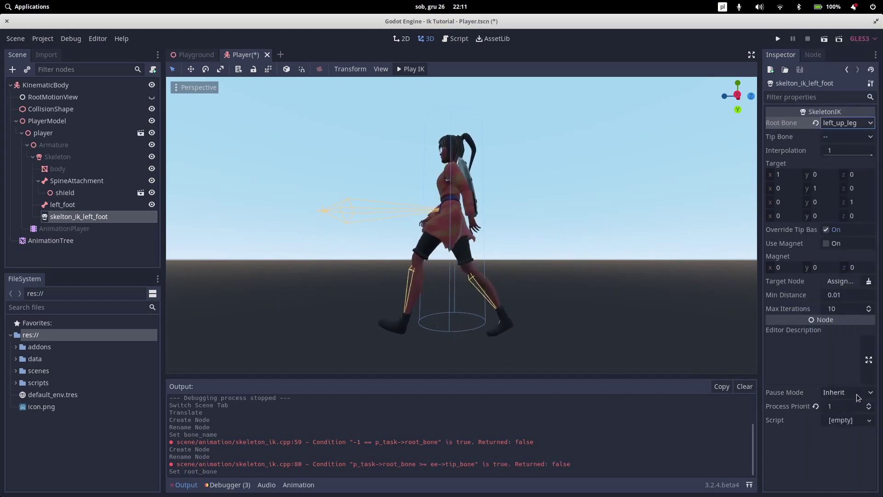
click(853, 137)
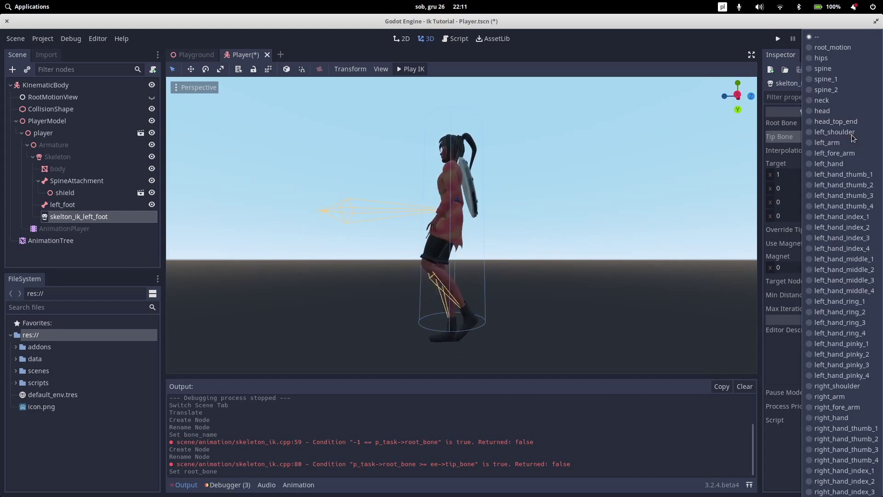
scroll(845, 322, down, 5)
click(827, 414)
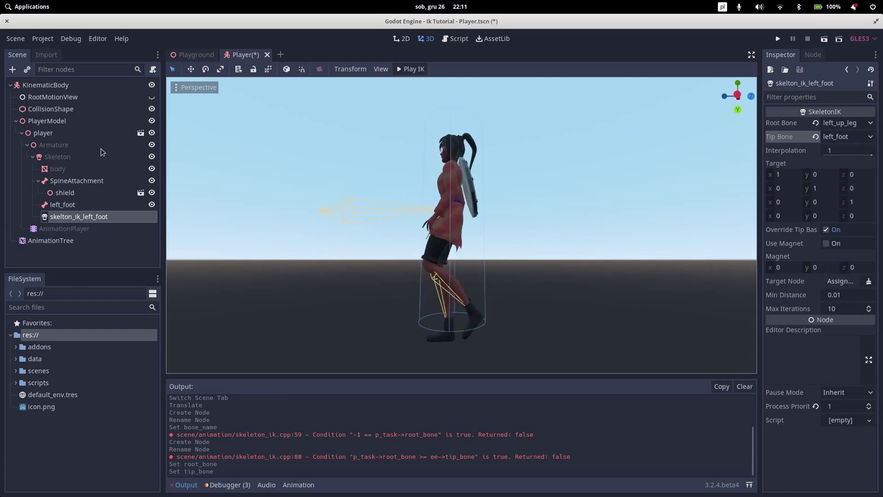
Step: Add a Position3D child node to PlayerModel and rename it target_container_left
click(52, 122)
right_click(53, 124)
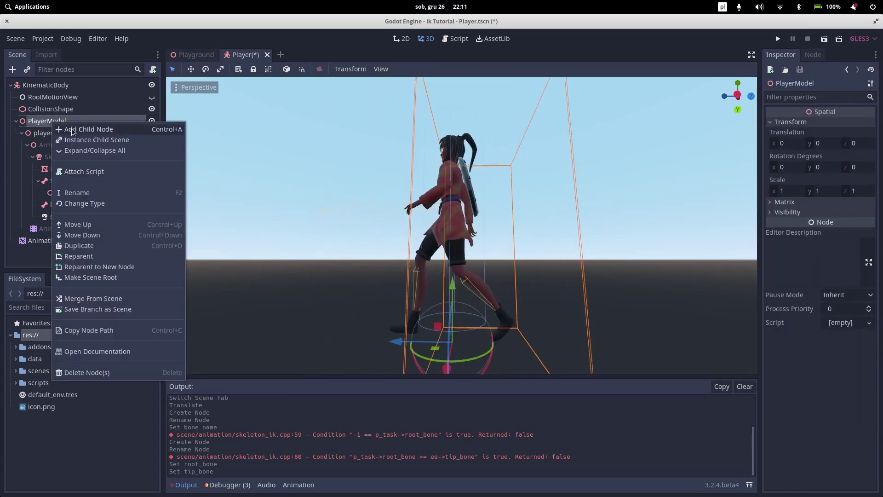
click(74, 129)
text(posi)
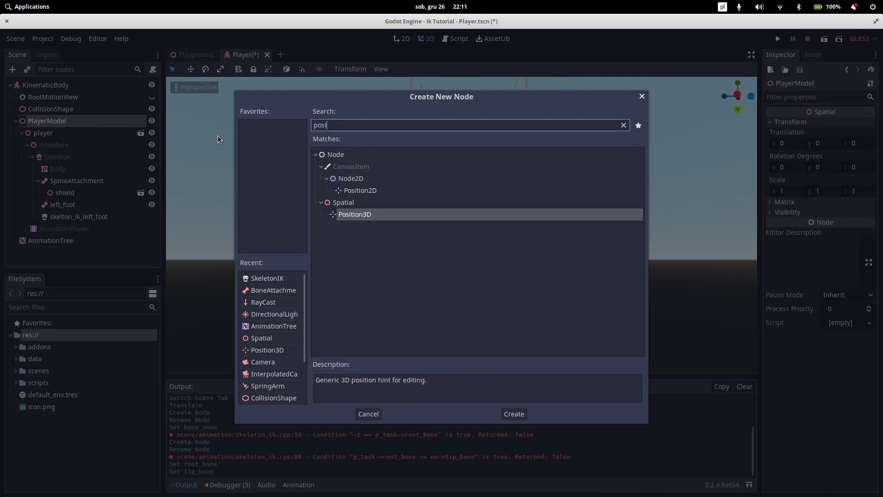
double_click(355, 215)
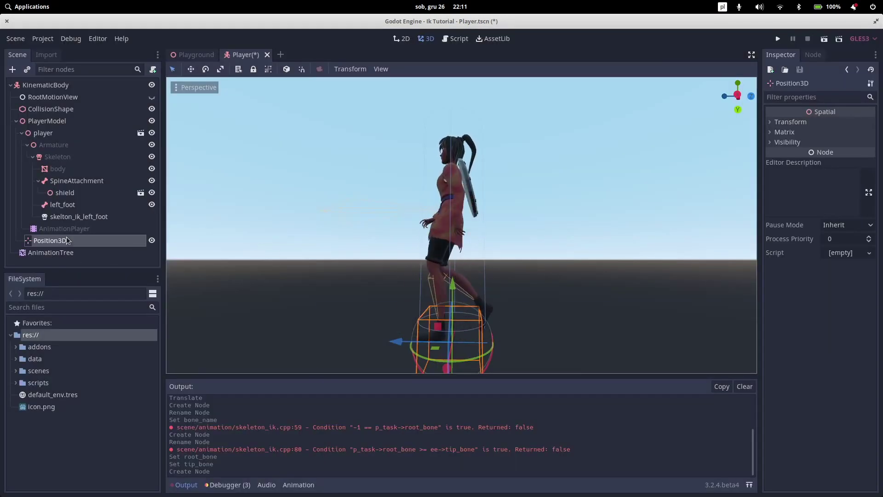
double_click(67, 239)
text(target_)
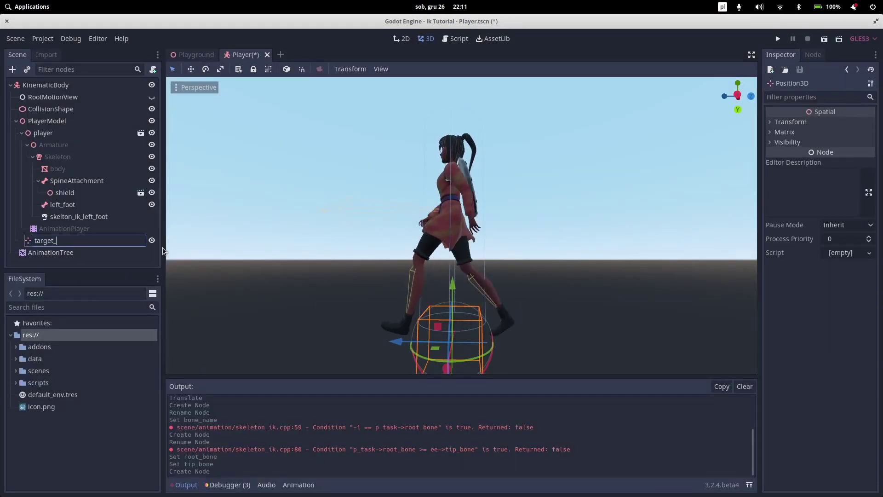
text(container_left)
key(Return)
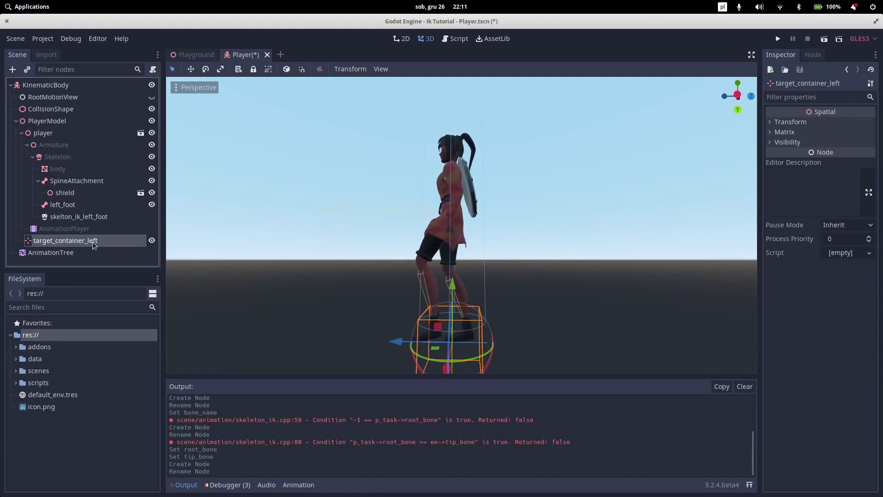
Step: Add a Position3D child node to target_container_left and rename it target_left
key(ctrl+a)
text(target_)
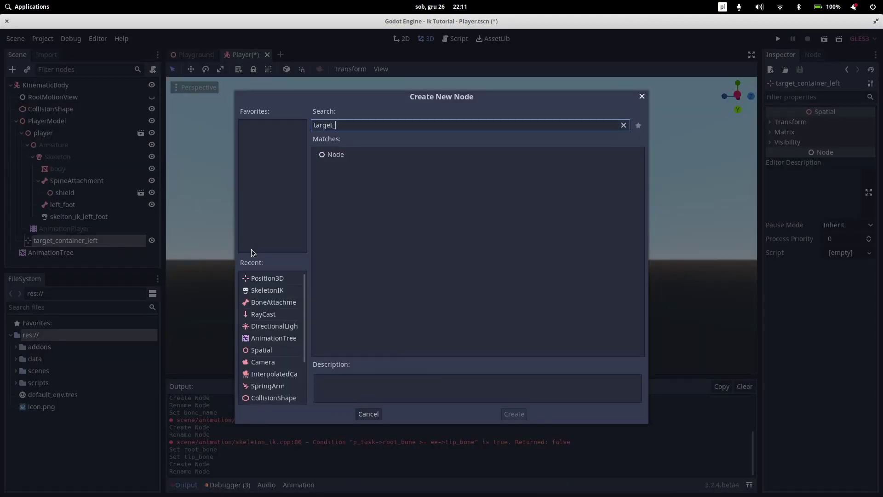
key(BackSpace)
key(BackSpace)
key(BackSpace)
key(BackSpace)
key(BackSpace)
key(BackSpace)
key(BackSpace)
text(po)
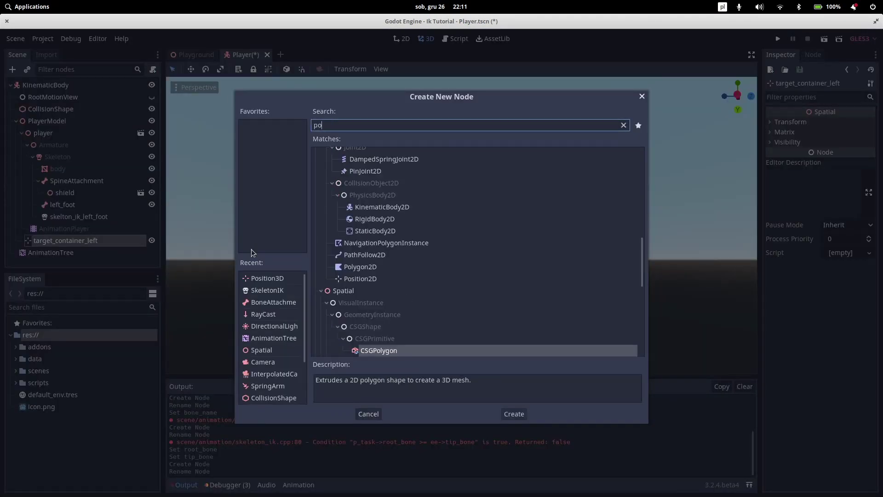
text(sition)
key(Return)
double_click(99, 252)
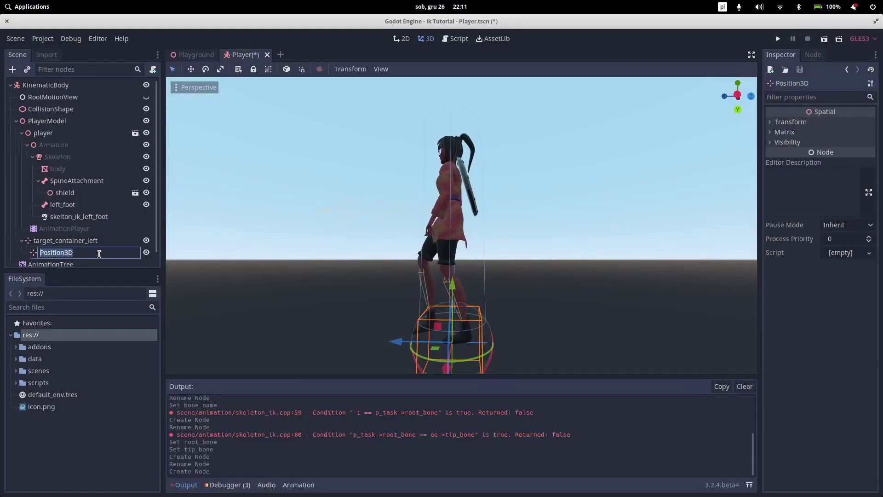
text(target_left)
key(Return)
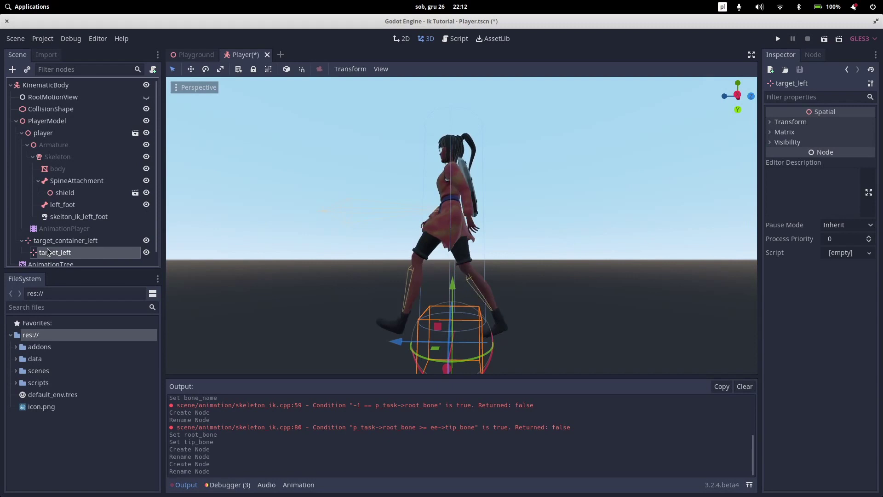
Step: Assign target_left as the target node of skelton_ik_left_foot
click(78, 216)
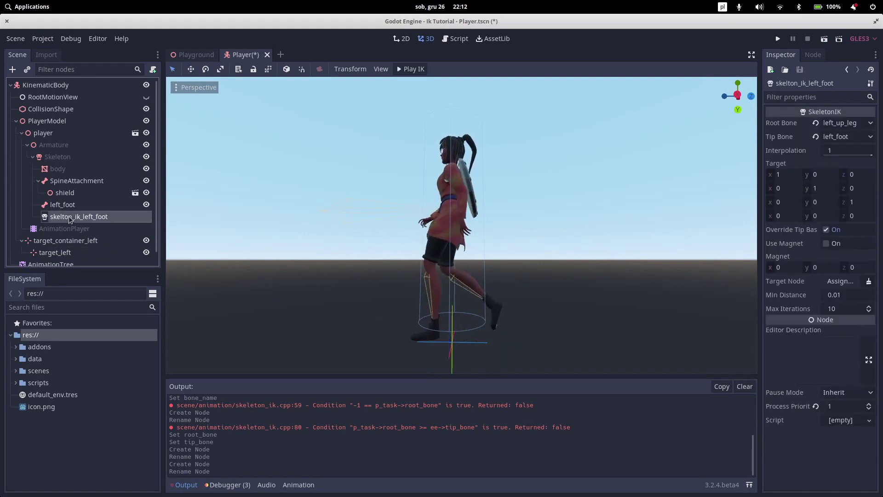
click(840, 281)
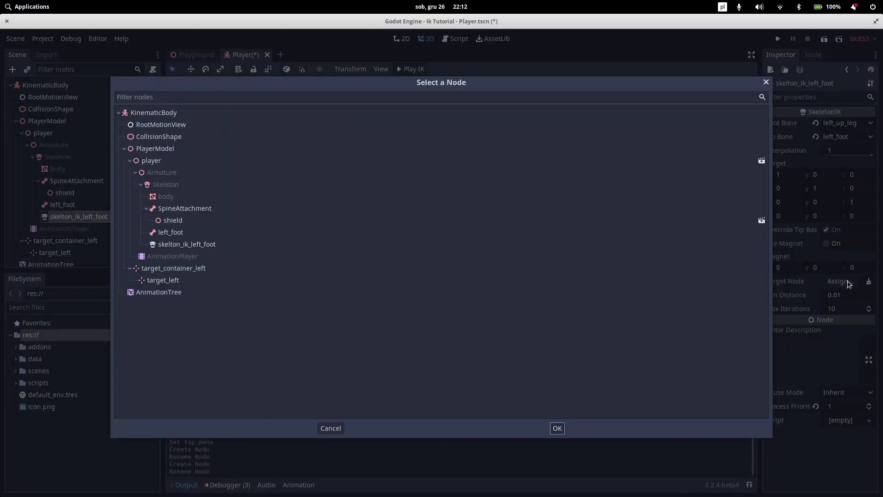
click(166, 282)
double_click(166, 281)
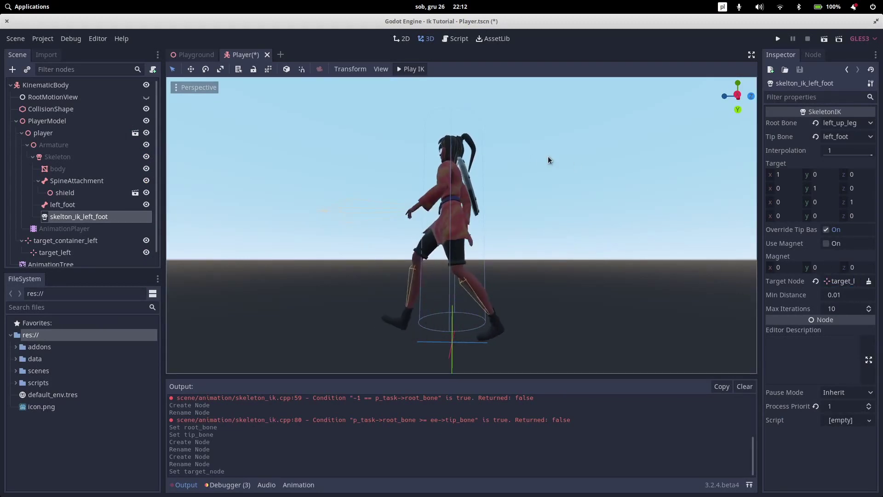
Step: Start the IK preview for skelton_ik_left_foot and inspect the character's feet up close
click(408, 69)
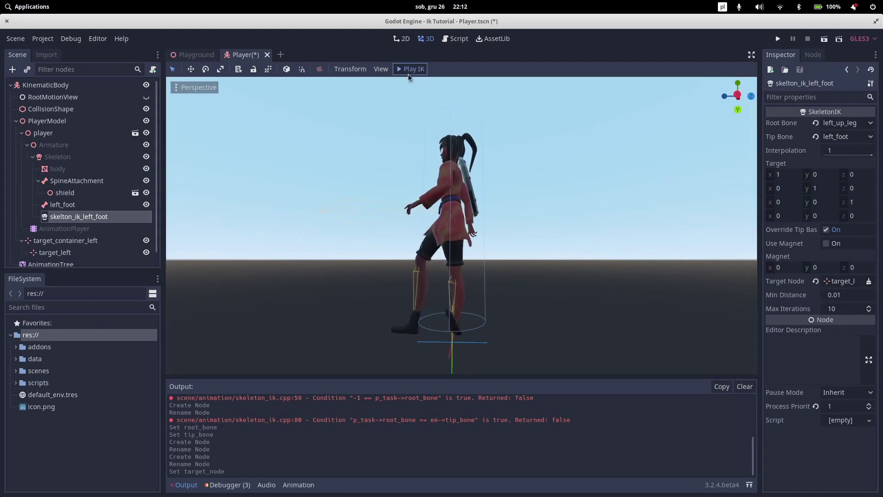
middle_drag(438, 335, 466, 122)
scroll(467, 351, up, 4)
scroll(467, 140, up, 2)
scroll(468, 141, up, 3)
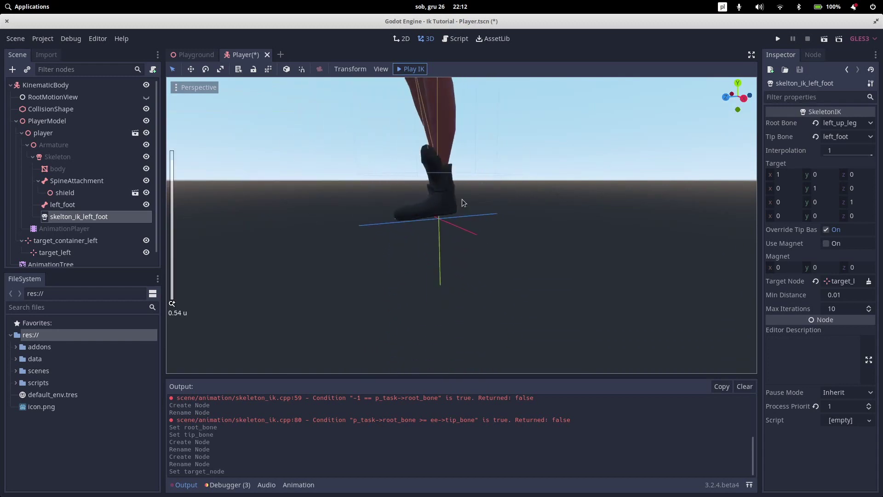
shift+middle_drag(461, 200, 466, 229)
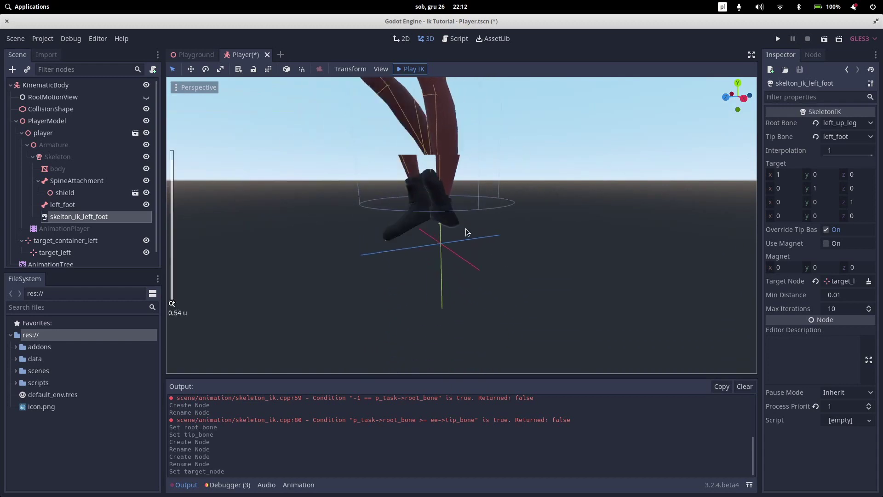
Step: Try an X rotation of -50 degrees on target_left and reset it to 0
click(81, 253)
click(792, 122)
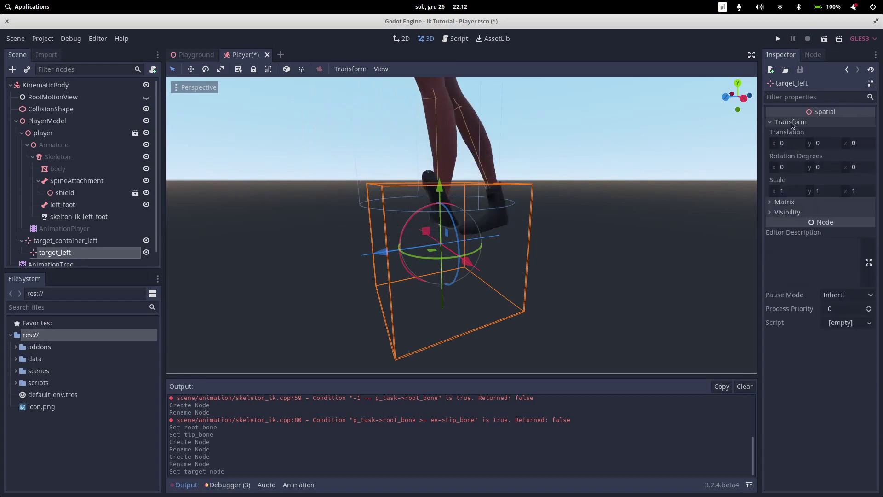
click(786, 167)
text(-50)
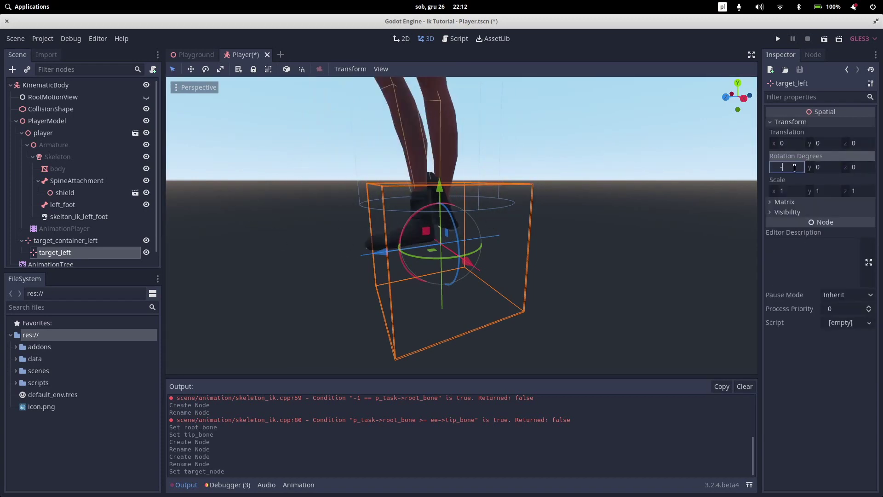
key(Return)
click(799, 167)
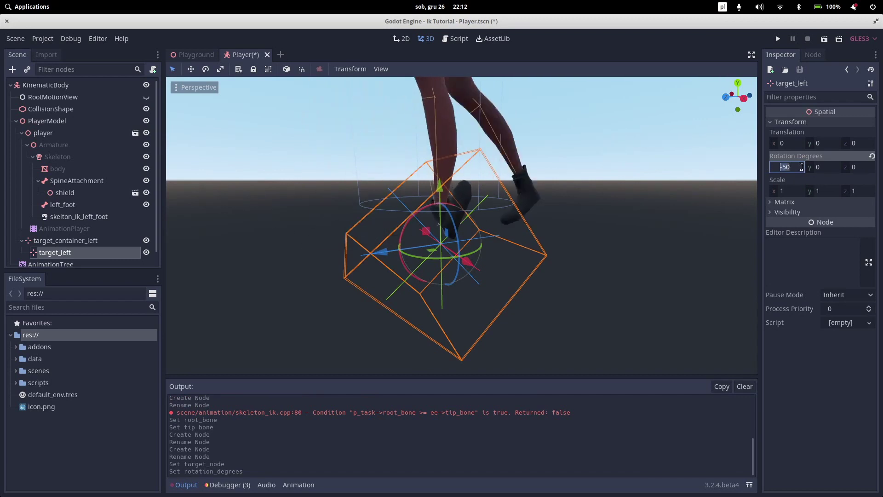
text(0)
key(Return)
Step: Try Y rotations of 80 and 190 degrees on target_left to turn the foot
middle_drag(492, 278, 431, 291)
click(823, 144)
click(825, 169)
text(80)
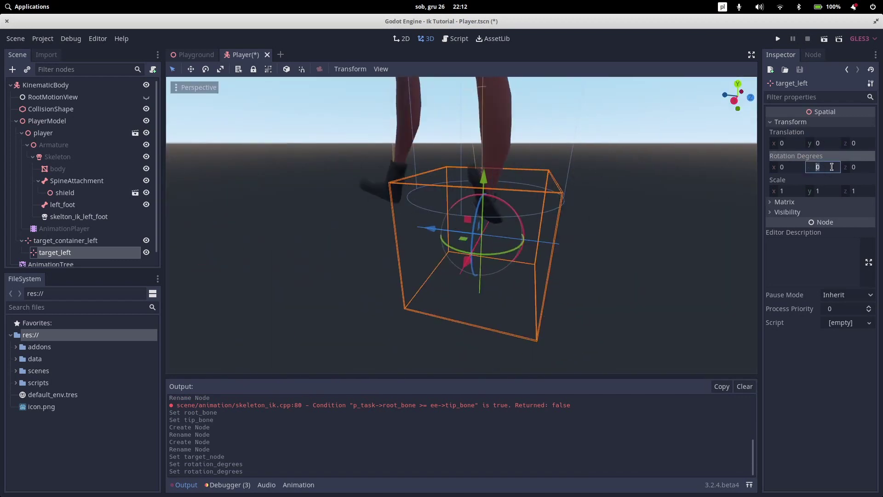
key(Return)
scroll(498, 250, up, 5)
middle_drag(499, 250, 649, 272)
click(826, 169)
text(190)
key(Return)
Step: Set the Y rotation of target_left to 180 degrees
middle_drag(616, 249, 465, 184)
click(831, 168)
text(180)
key(Return)
Step: Try X rotations of 90, -90 and -110 degrees on target_left to level the foot
click(788, 166)
text(90)
key(Return)
click(796, 166)
text(-90)
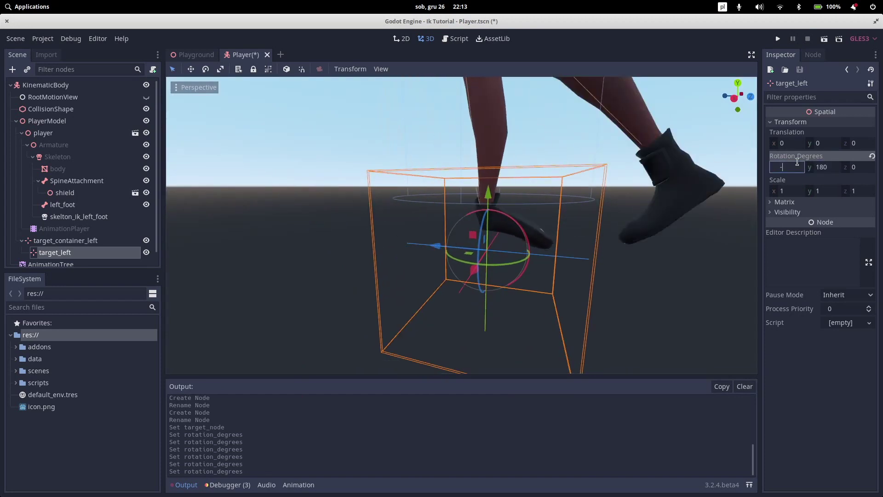
key(Return)
click(792, 167)
text(-110)
mouse_move(657, 221)
middle_down()
mouse_move(548, 247)
mouse_move(363, 213)
mouse_move(644, 221)
middle_up()
Step: Set the X rotation of target_left to -120 degrees while viewing the foot from the side
key(KP_3)
click(797, 167)
text(-120)
key(Return)
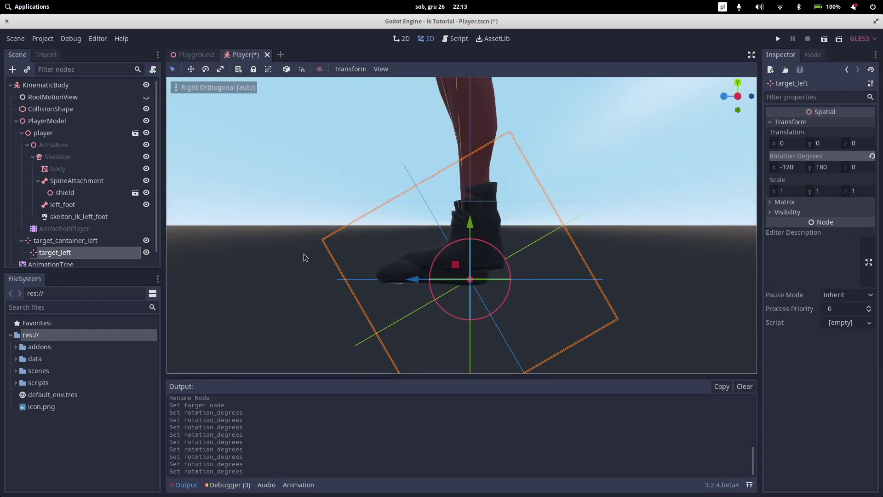
Step: Enable Use Magnet on skelton_ik_left_foot and set the magnet's Z value to 10
middle_drag(305, 256, 304, 269)
scroll(303, 267, down, 10)
click(73, 221)
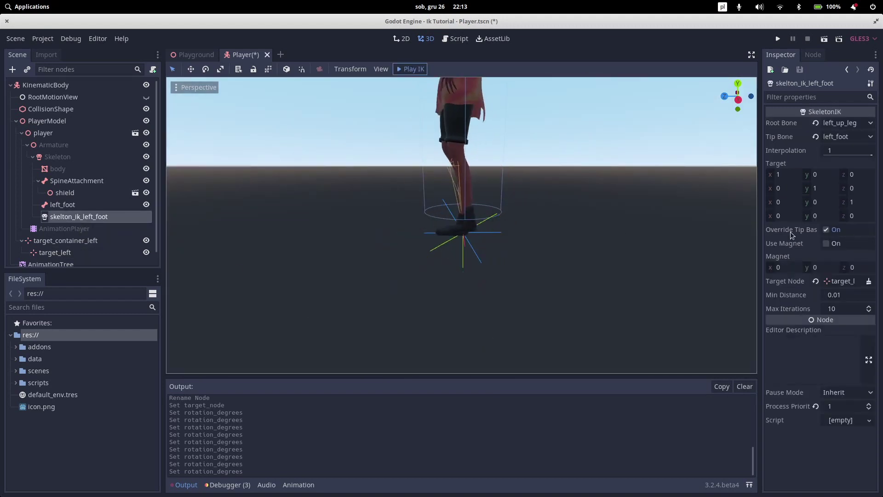
click(827, 243)
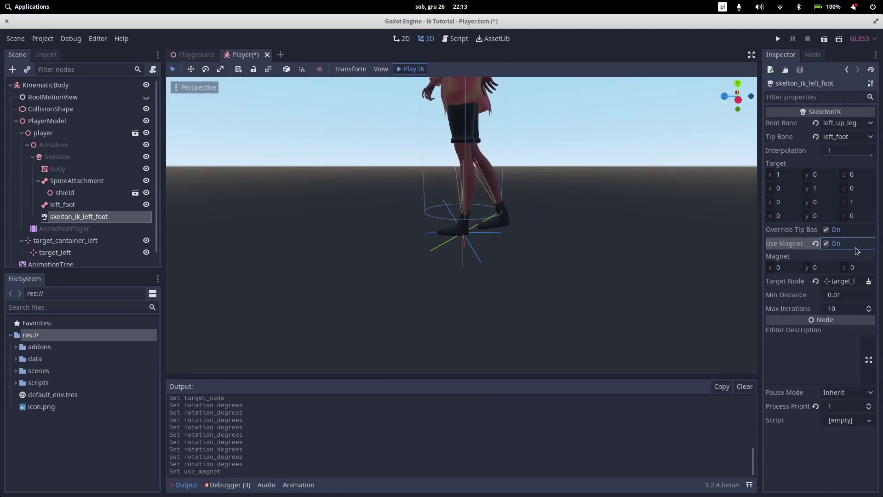
click(851, 268)
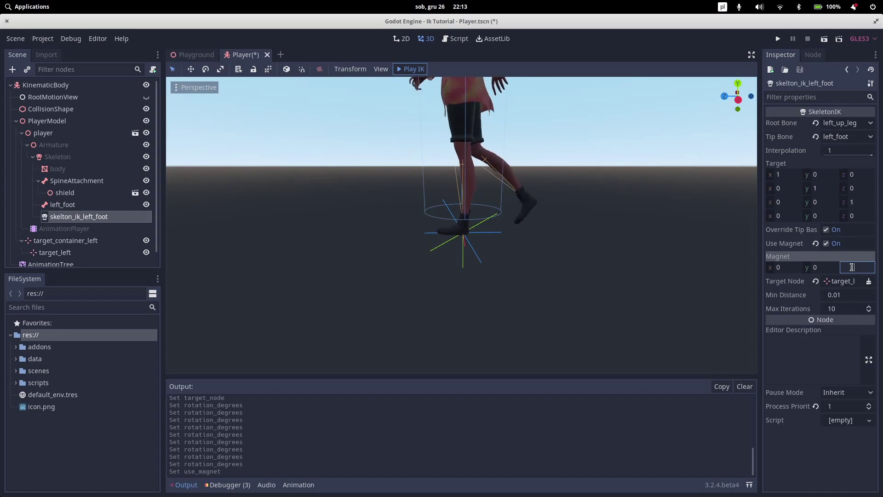
key(Return)
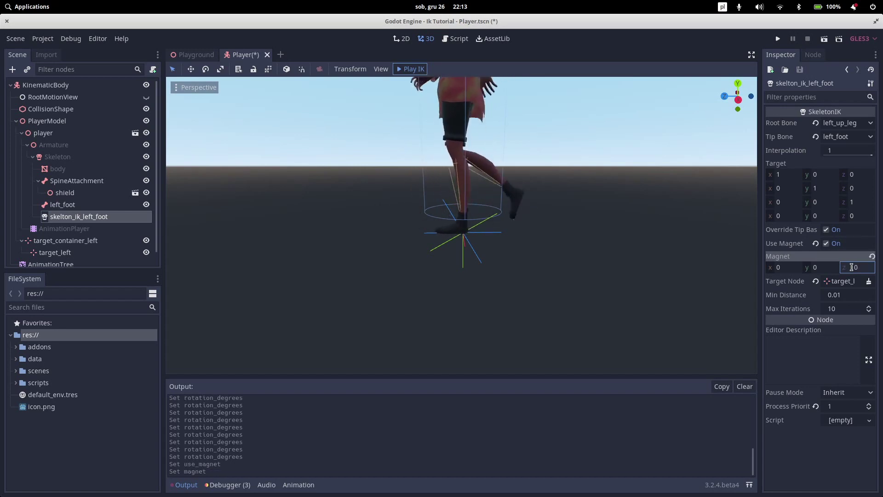
middle_drag(489, 190, 438, 180)
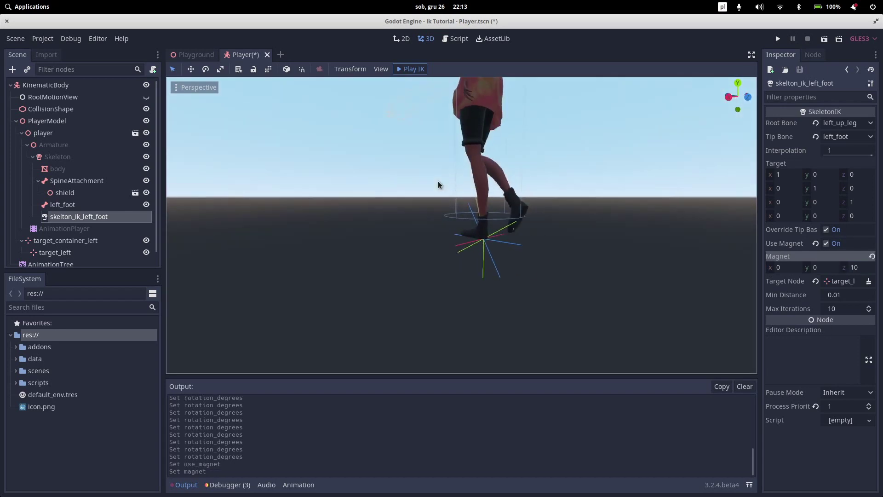
Step: Test the leg's IK by moving target_container_left sideways, forward and upward
click(83, 241)
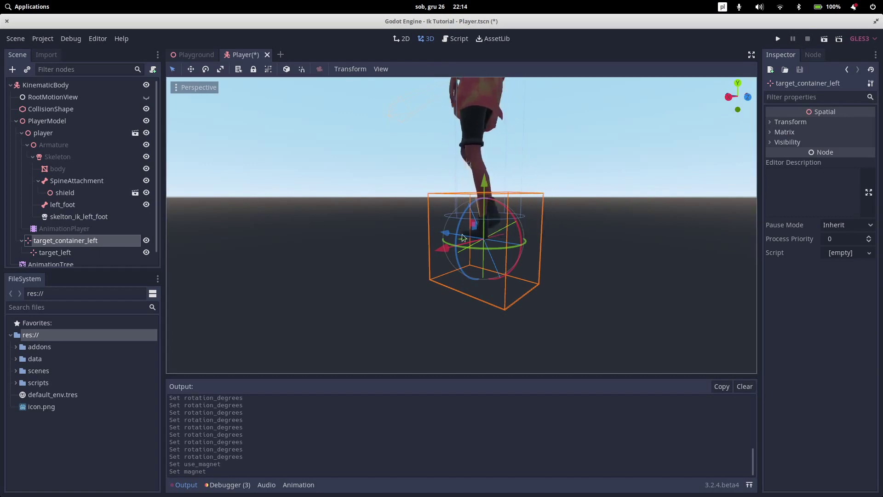
middle_drag(383, 266, 448, 256)
drag(437, 247, 411, 255)
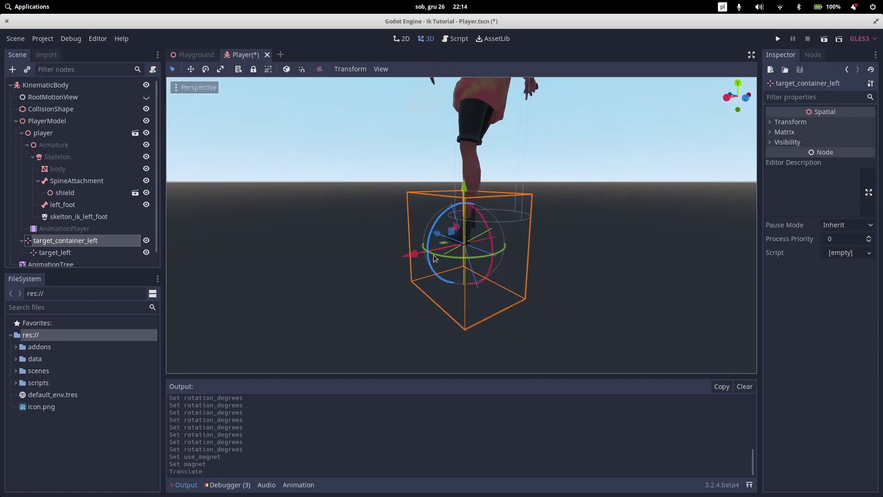
middle_drag(412, 254, 469, 251)
drag(415, 244, 396, 244)
drag(430, 196, 428, 149)
Step: Switch the magnet of skelton_ik_left_foot off and back on to compare the knee's bend
click(98, 217)
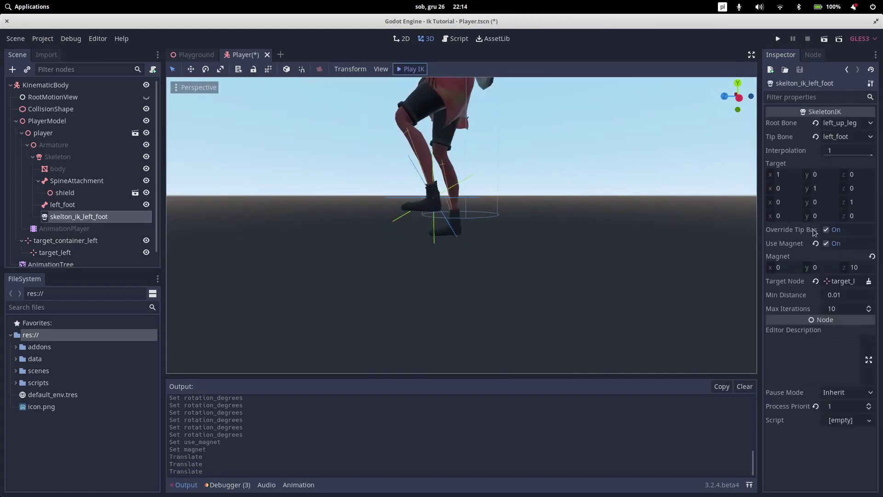
click(825, 244)
click(826, 244)
middle_drag(460, 253, 428, 253)
scroll(89, 228, down, 1)
Step: Reset the translation of target_container_left to 0 and move it along X to about 0.109 in front view
click(90, 230)
key(KP_3)
key(KP_1)
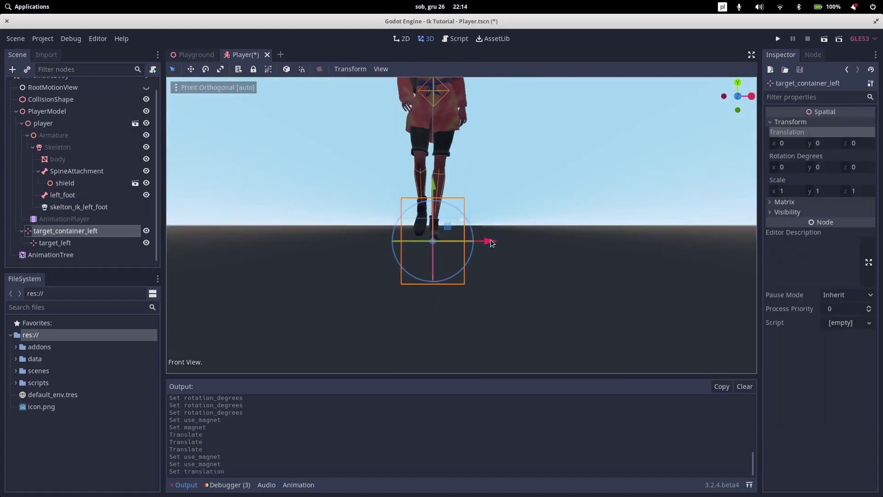
drag(479, 240, 508, 241)
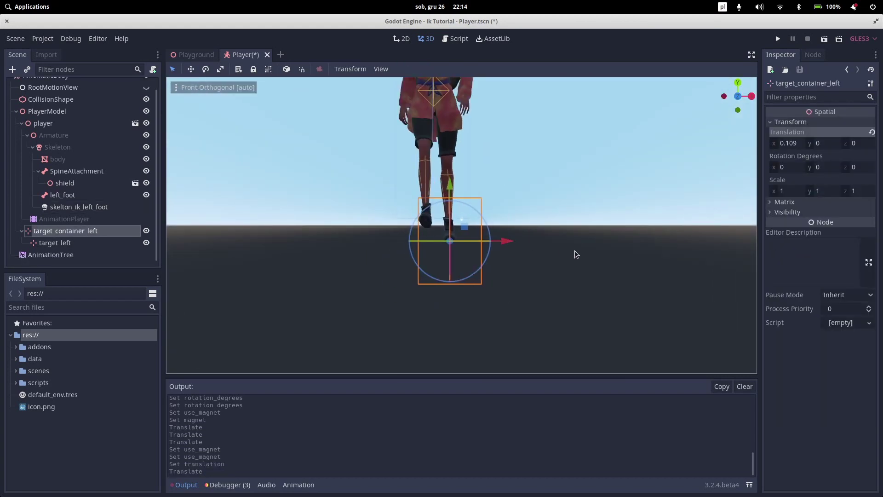
Step: Add a RayCast child node to PlayerModel and rename it raycast_left
click(47, 111)
key(ctrl+a)
text(rayc)
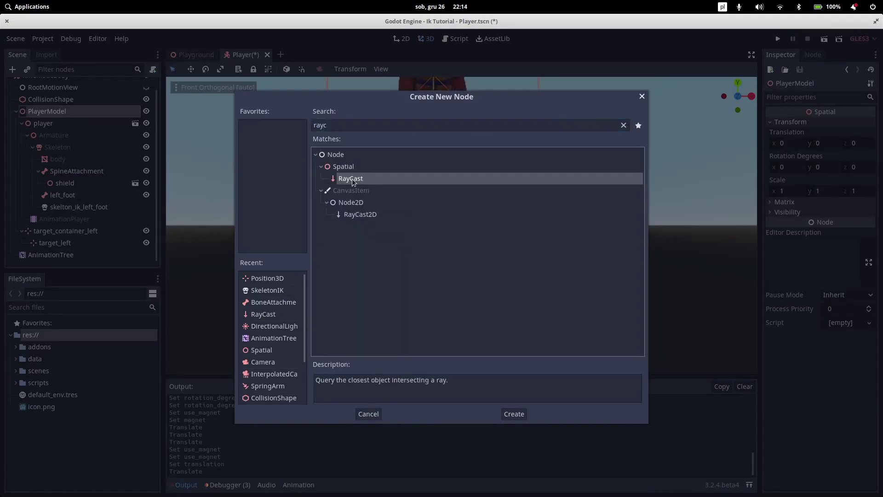
double_click(351, 178)
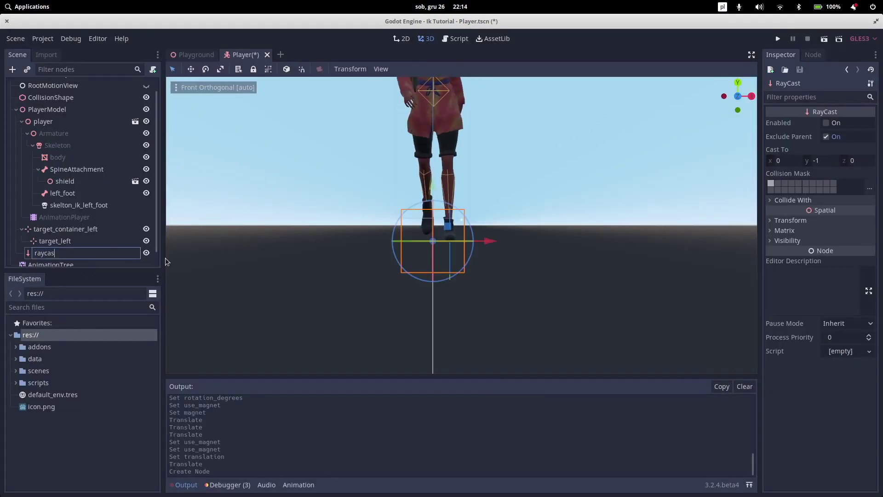
text(t_left)
key(Return)
Step: Enable raycast_left with a Cast To Y value of -3 and shift it along X toward the left foot
click(830, 122)
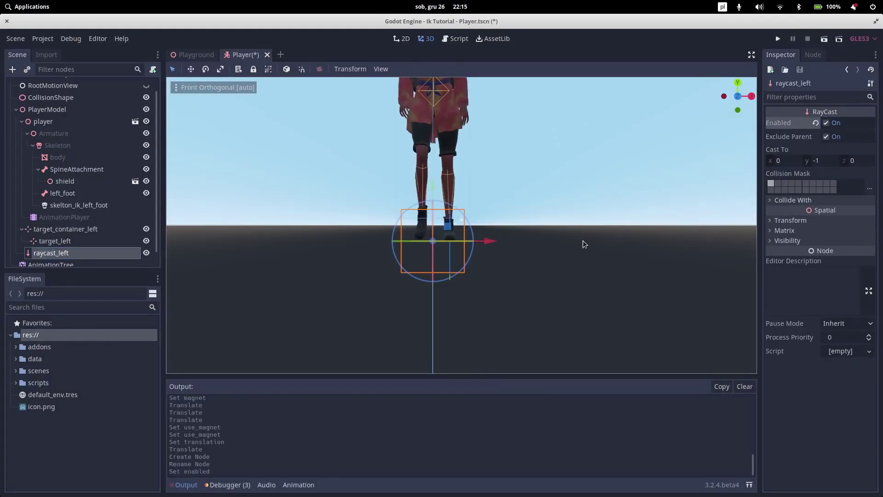
click(828, 161)
text(-3)
key(Return)
drag(486, 238, 488, 240)
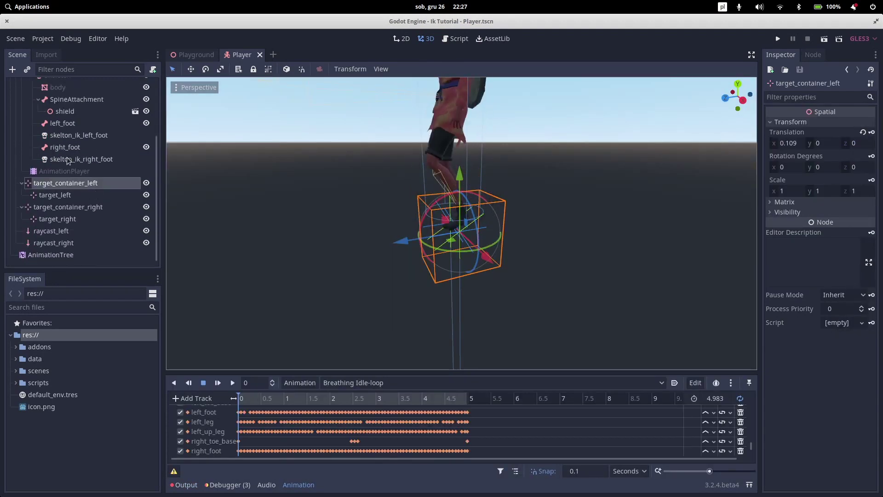
Step: Examine the legs around skelton_ik_right_foot from several angles and check its Interpolation setting
click(67, 158)
mouse_move(374, 213)
middle_down()
mouse_move(512, 219)
mouse_move(389, 222)
middle_up()
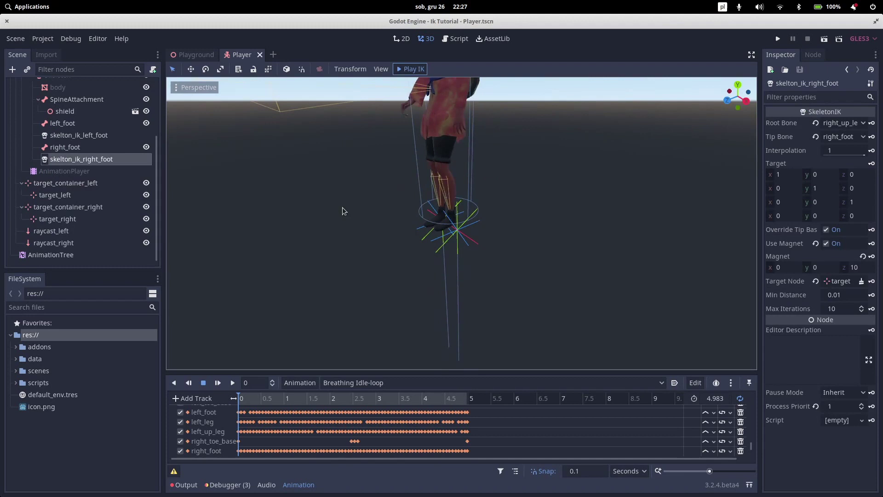
middle_drag(342, 208, 557, 191)
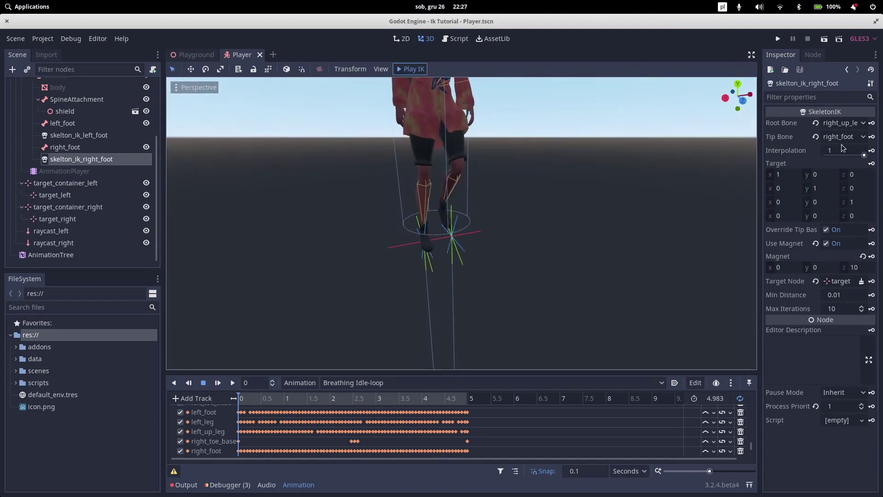
mouse_move(863, 155)
mouse_down()
mouse_move(827, 155)
mouse_move(866, 155)
mouse_up()
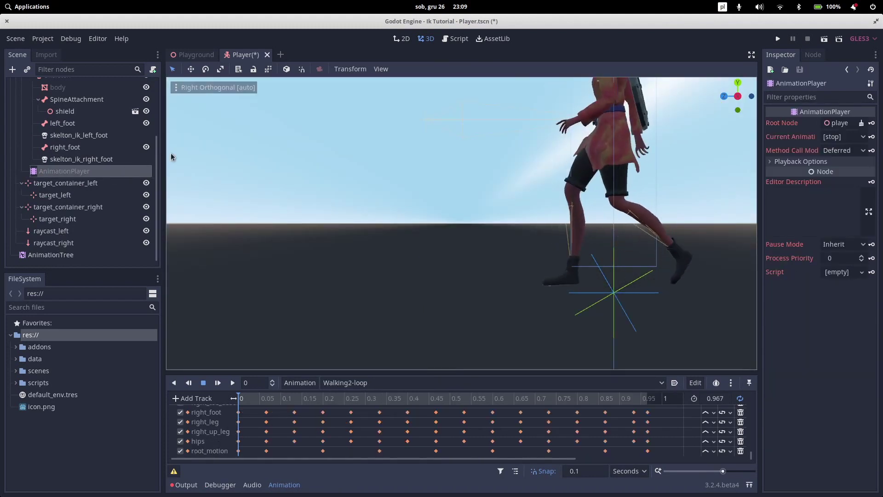
Step: Deactivate the AnimationTree and select the AnimationPlayer to edit its Walking2-loop animation
click(50, 254)
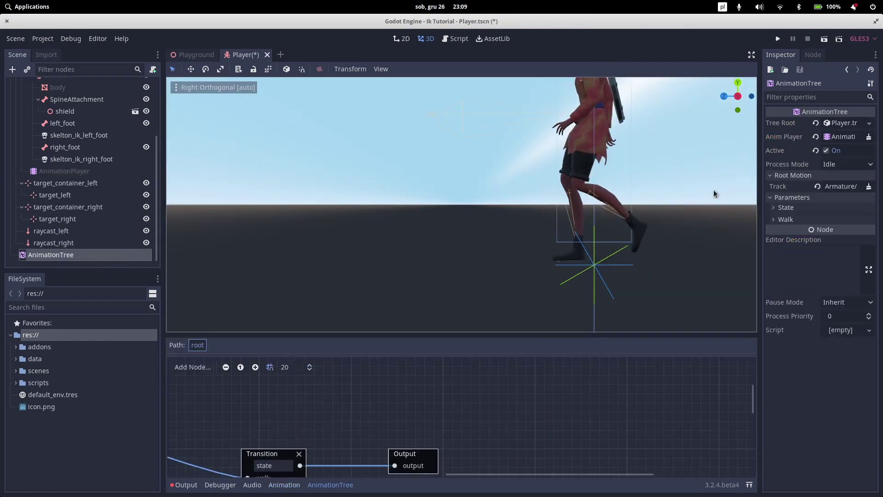
click(826, 151)
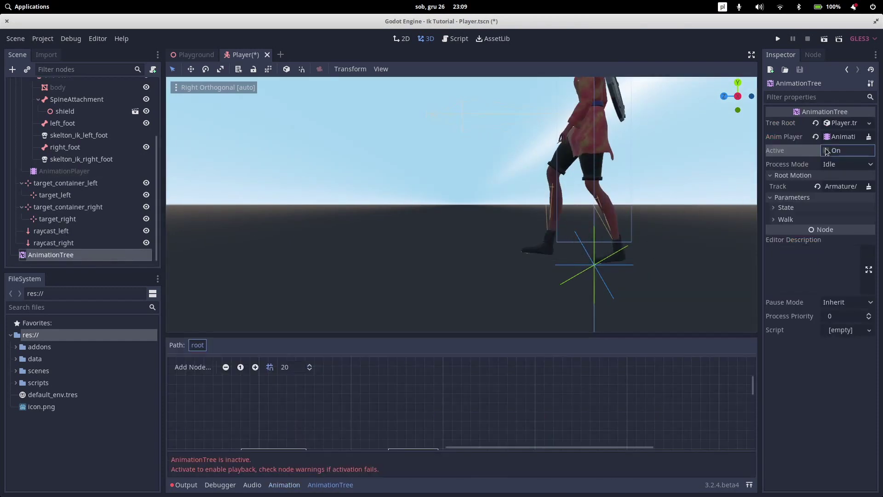
click(65, 171)
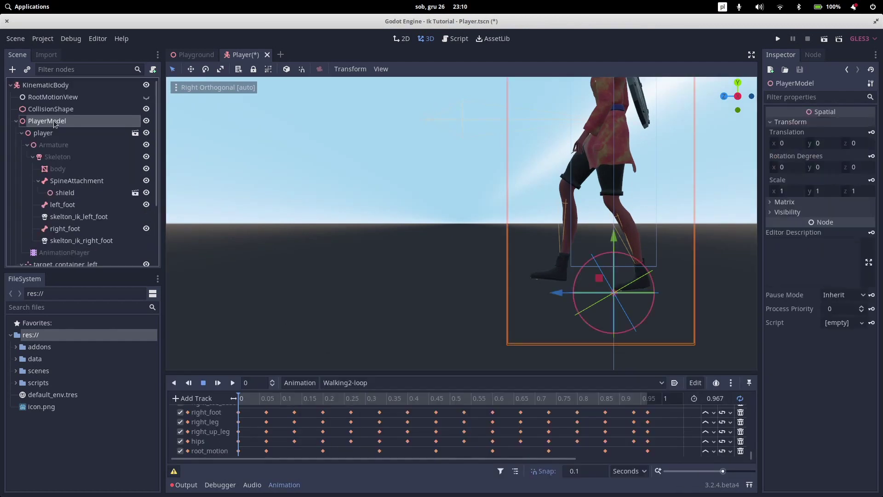
Step: Add a Position3D child node to PlayerModel and rename it ik_interpolation_left
right_click(57, 120)
click(76, 128)
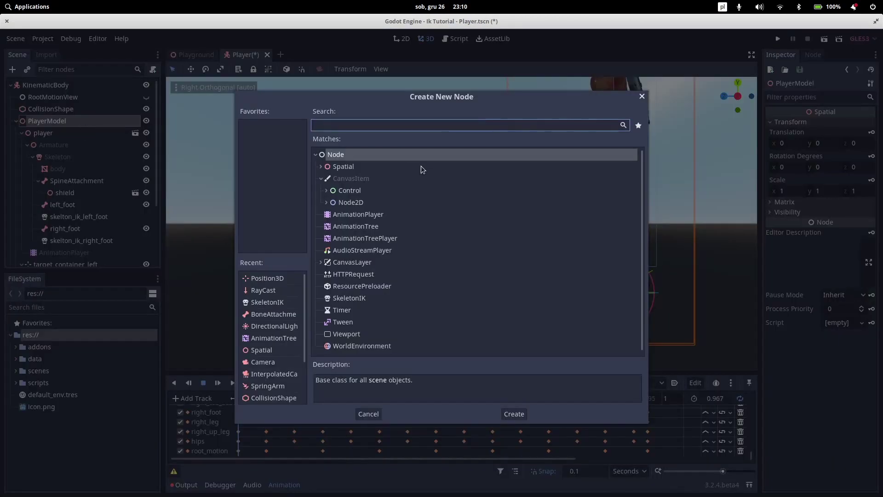
double_click(251, 279)
double_click(139, 252)
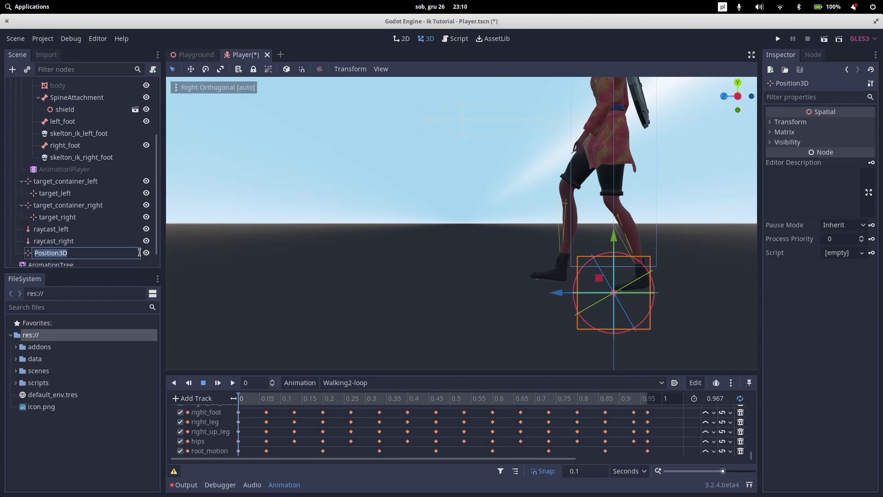
text(leftleft)
key(Return)
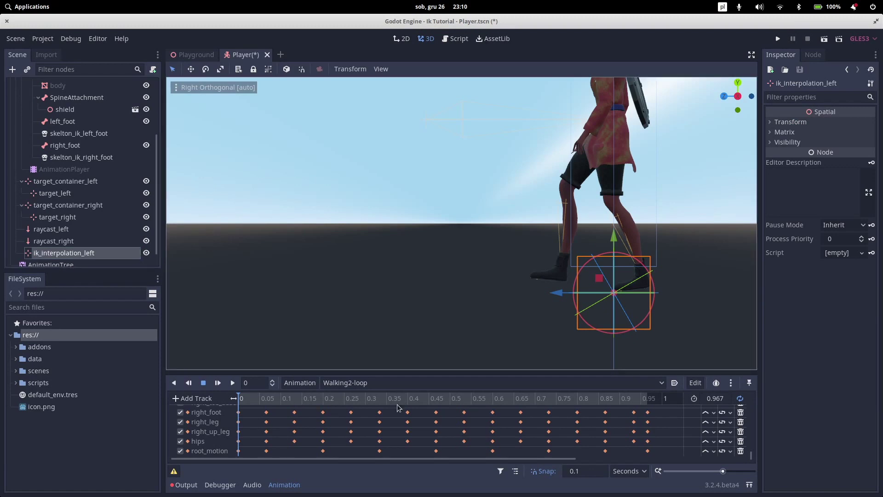
Step: Key the translation of ik_interpolation_left at the start of Walking2-loop on new tracks using Bezier curves
click(779, 121)
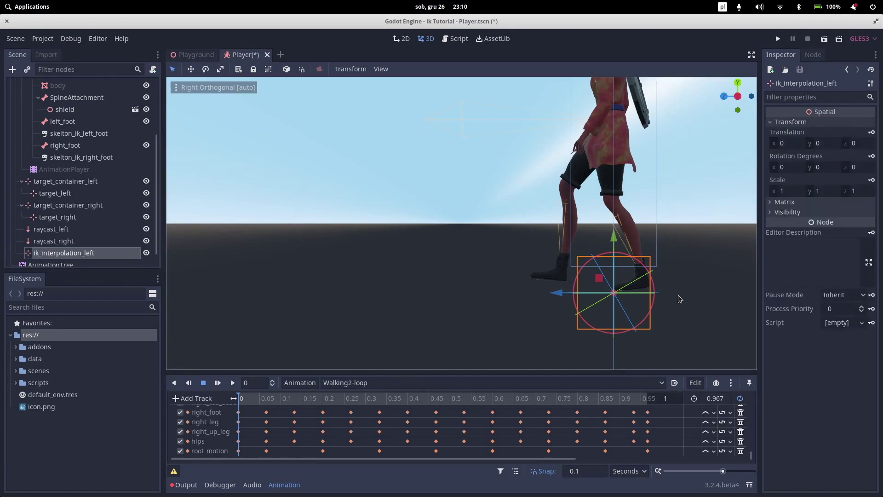
scroll(648, 259, up, 1)
shift+middle_drag(648, 259, 735, 347)
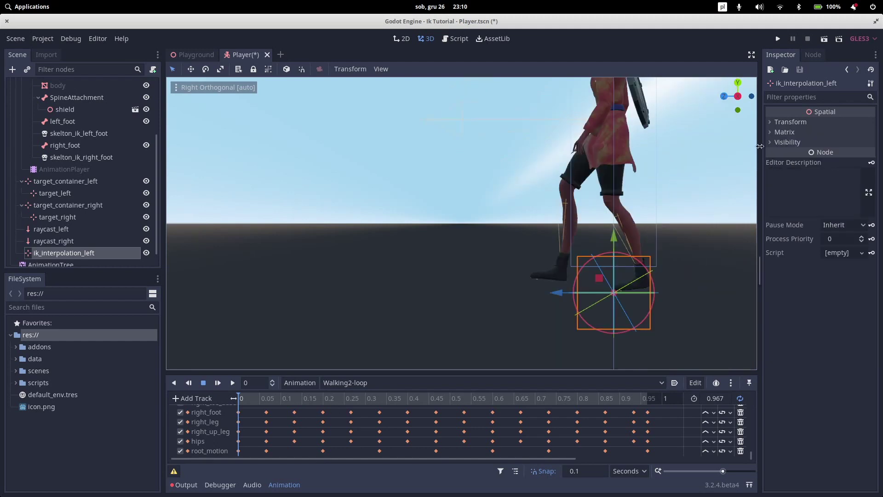
click(779, 122)
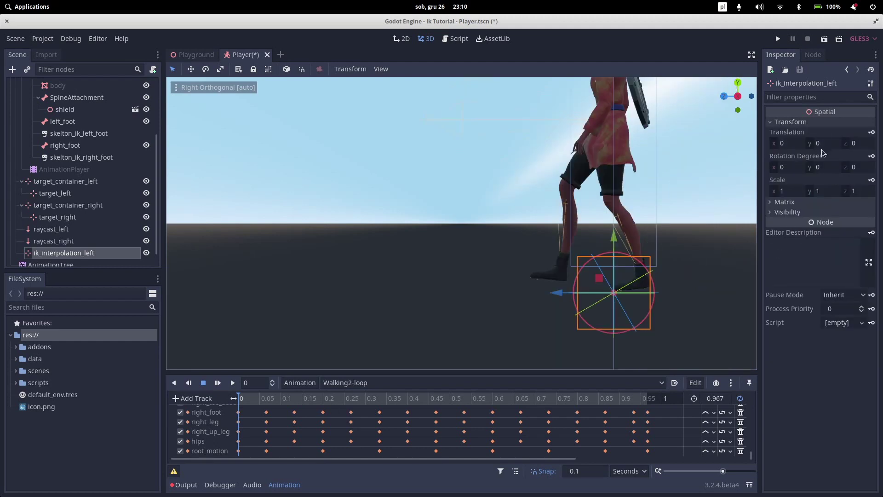
scroll(648, 258, up, 2)
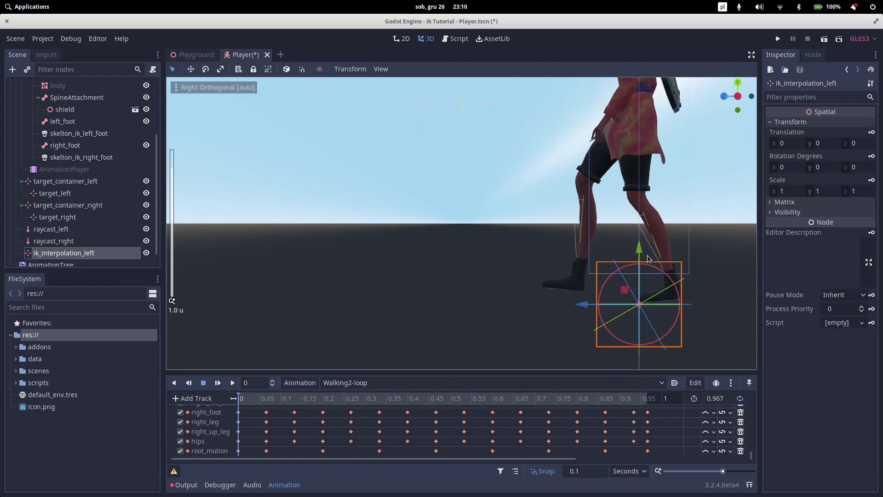
shift+middle_drag(647, 258, 735, 347)
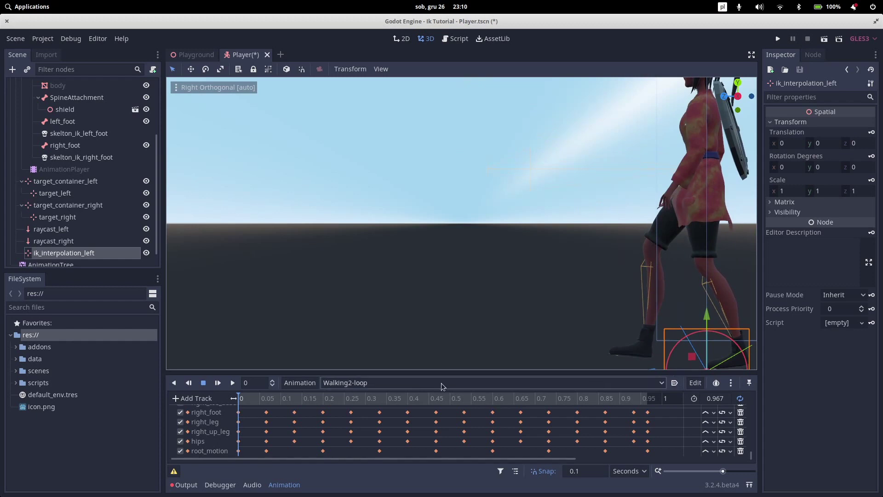
mouse_move(245, 399)
mouse_down()
mouse_move(412, 401)
mouse_move(252, 387)
mouse_up()
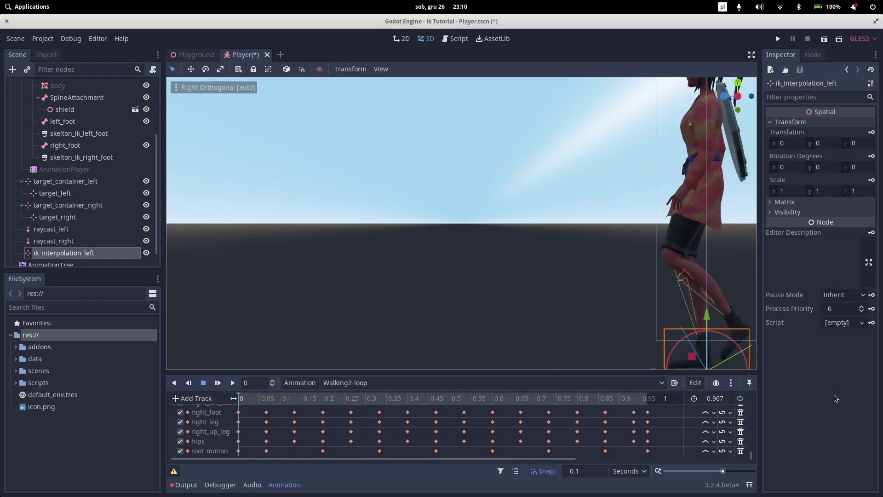
click(870, 132)
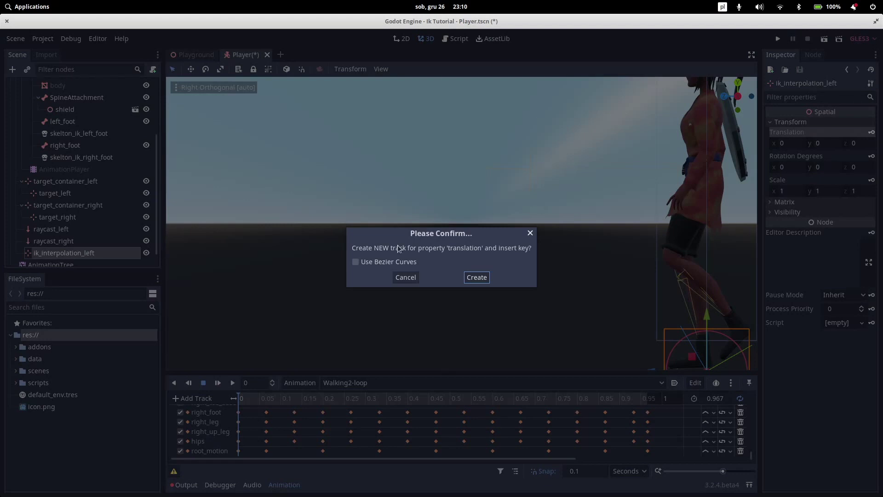
click(388, 260)
click(477, 277)
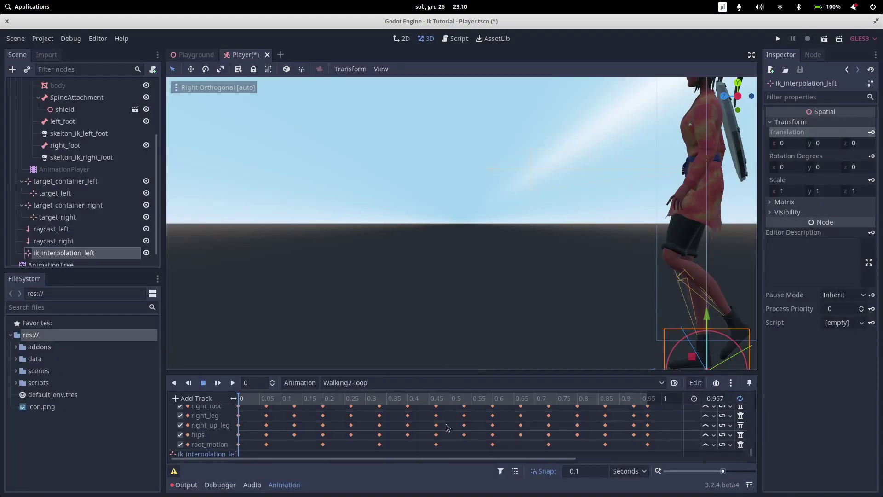
Step: Delete the translation:x and translation:z tracks of ik_interpolation_left, keeping only translation:y
scroll(446, 427, down, 3)
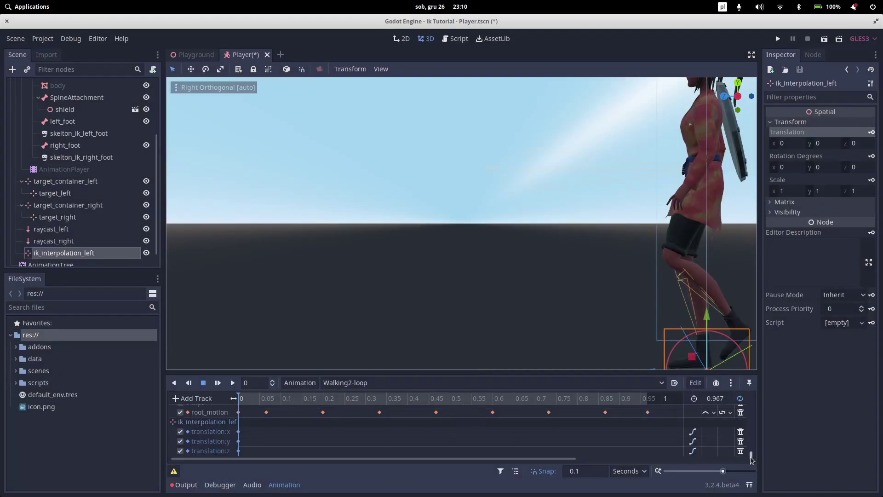
click(740, 432)
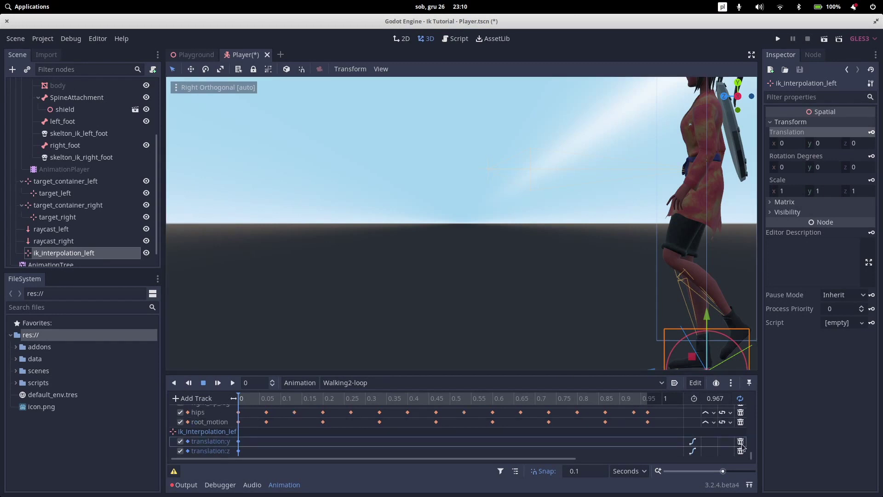
click(741, 448)
Step: Set the first translation:y key's In Handle X to -0.1 and Out Handle X to 0.1 in the Bezier curve
click(692, 451)
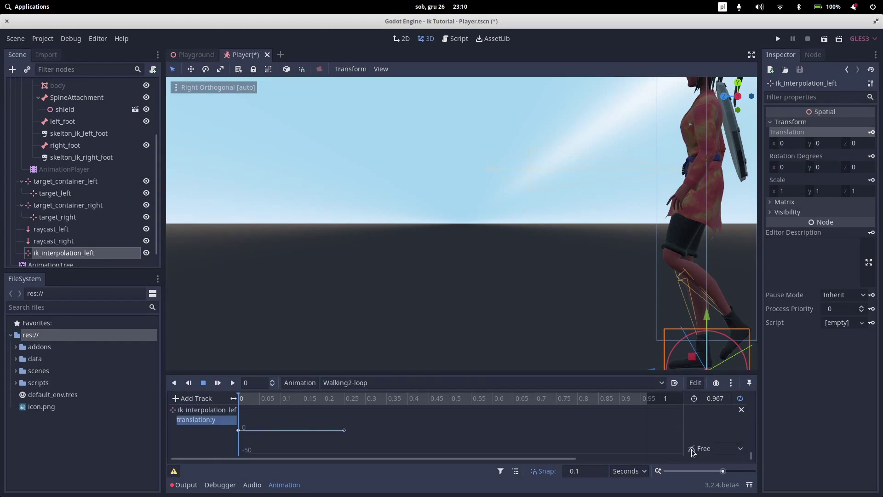
click(239, 430)
click(853, 152)
text(-0.1)
key(Return)
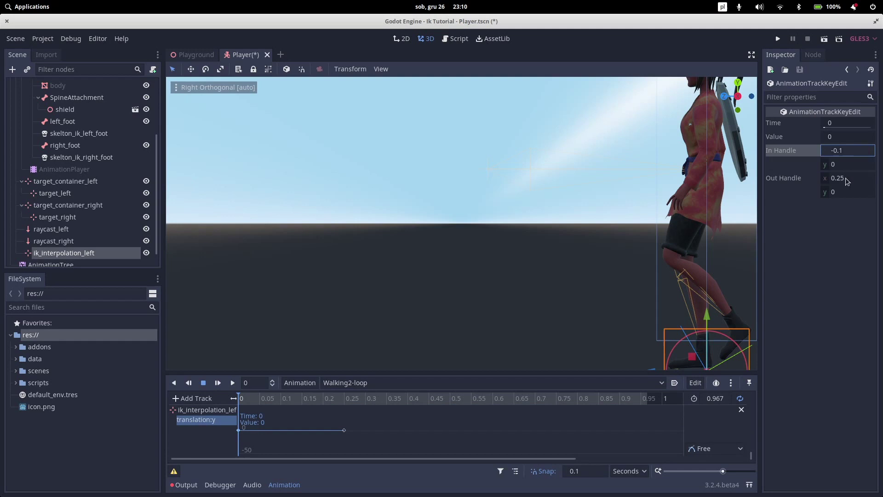
click(853, 179)
text(0.1)
key(Return)
key(Return)
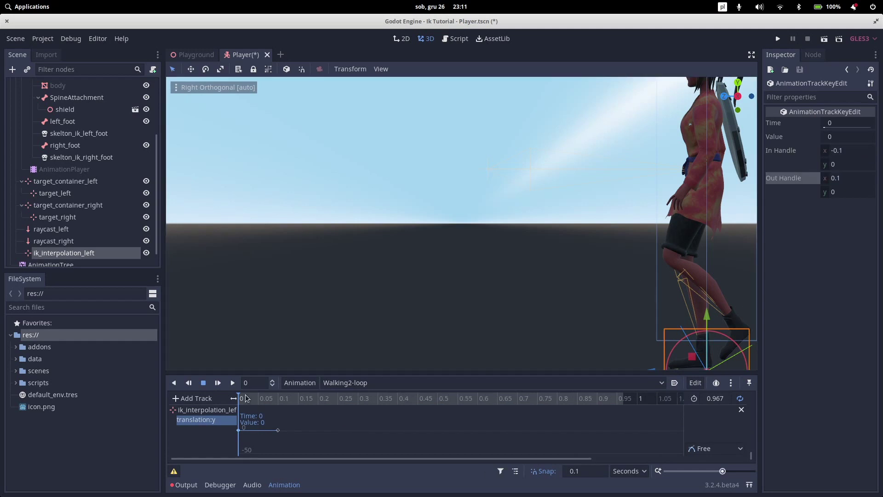
Step: Duplicate the first translation:y key at about 0.266 s in the walking animation
click(275, 398)
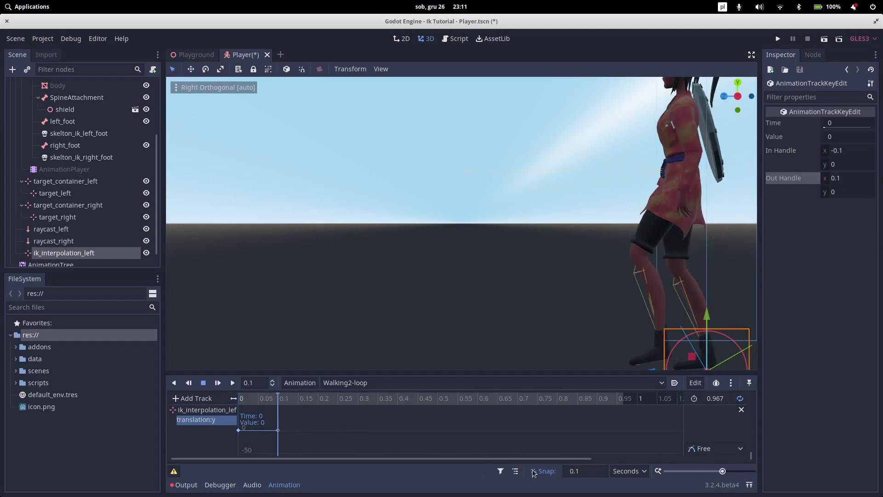
drag(280, 398, 346, 401)
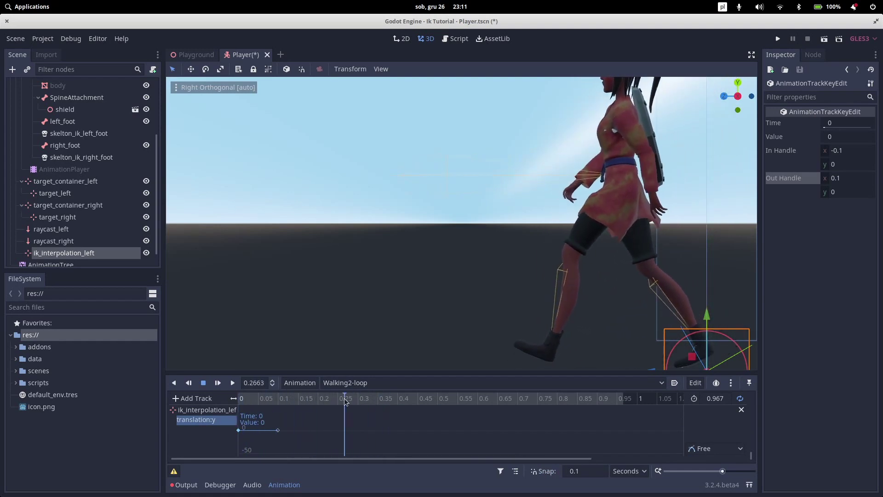
drag(253, 437, 229, 427)
key(ctrl+d)
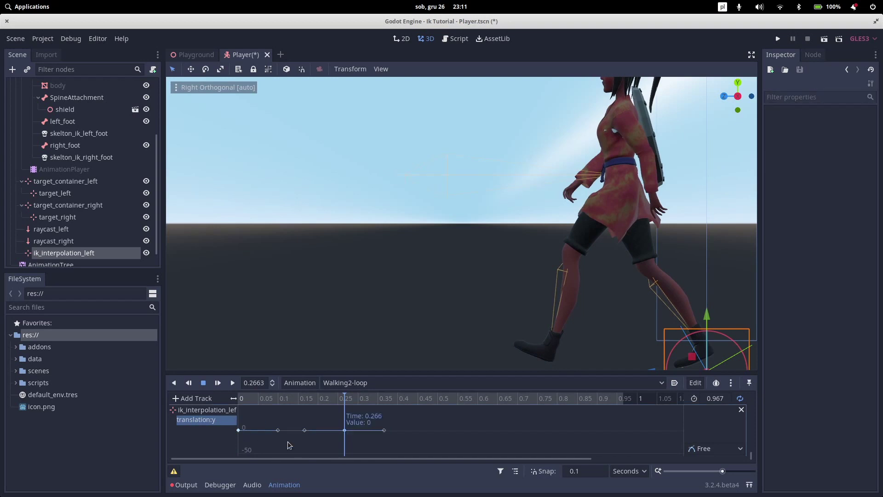
Step: Insert a new key in the translation:y curve at about 0.35 s and select it
drag(347, 398, 380, 398)
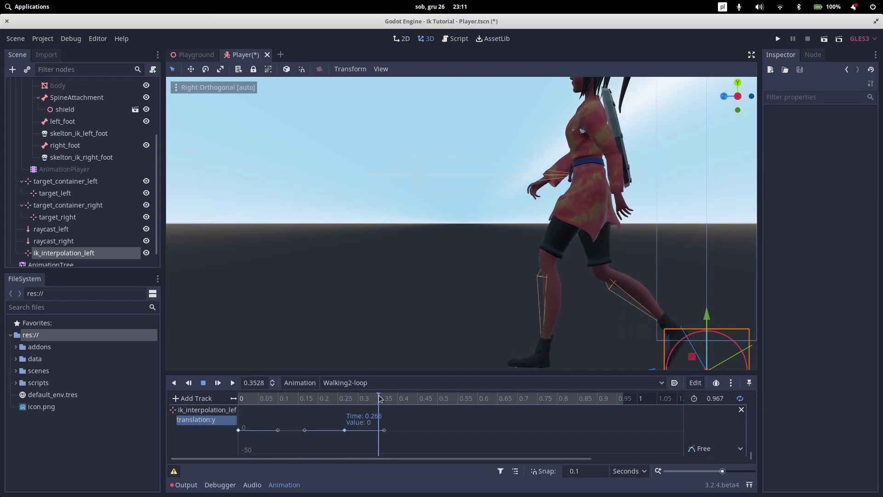
right_click(377, 430)
click(402, 431)
click(380, 426)
Step: Set the 0.35 s key's In Handle X to -0.1, Out Handle X to 0.1 and Value to 1
click(846, 150)
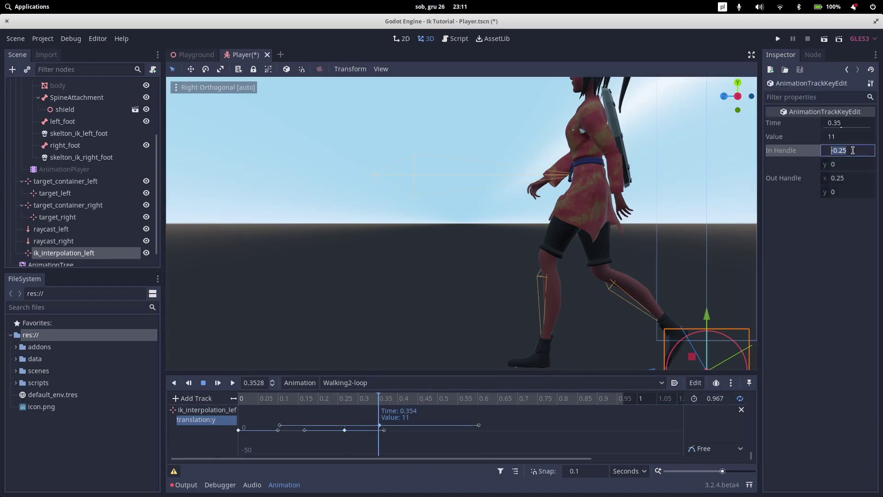
text(-0.1)
click(850, 179)
text(0.1)
key(Return)
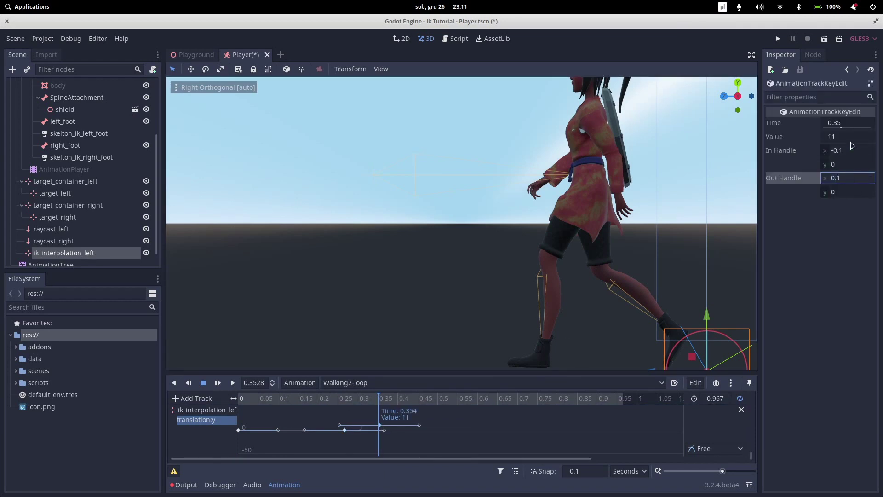
click(853, 137)
text(1)
key(Return)
scroll(351, 429, up, 10)
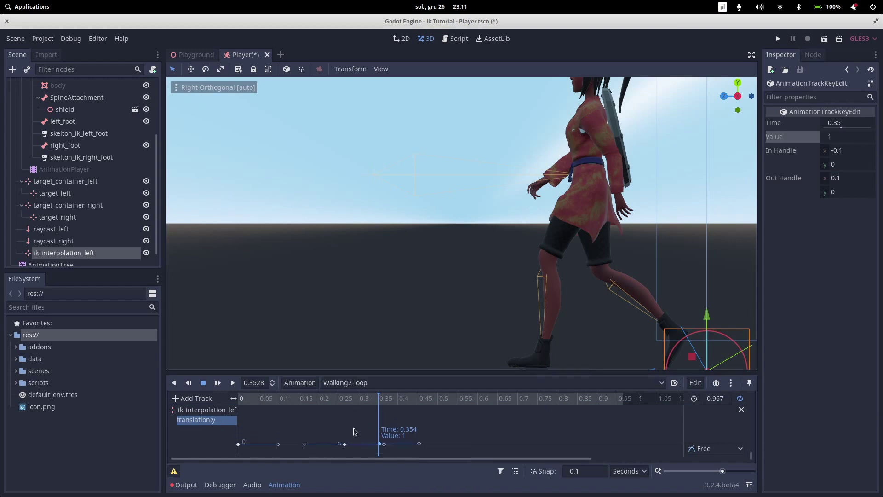
scroll(354, 410, up, 6)
middle_drag(340, 435, 340, 410)
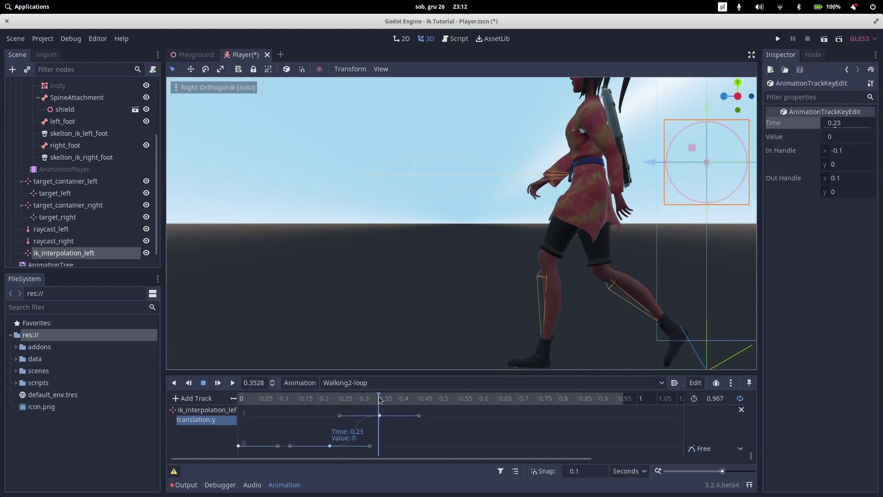
Step: Duplicate the value 1 and value 0 keys of the translation:y curve further along the walking animation
drag(380, 395, 681, 427)
click(379, 415)
key(ctrl+d)
click(330, 445)
key(ctrl+d)
key(ctrl+d)
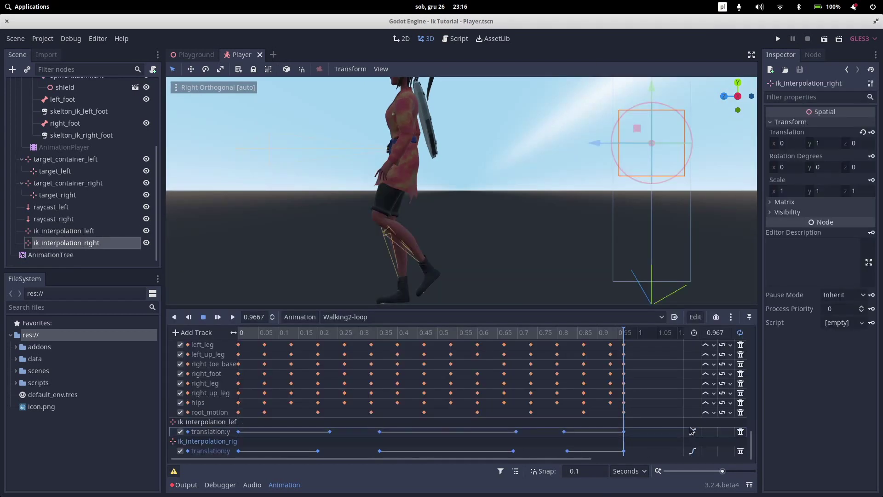
Step: Review the translation:y Bezier curves of ik_interpolation_left and ik_interpolation_right and scrub through Walking2-loop
click(692, 430)
click(741, 343)
click(694, 454)
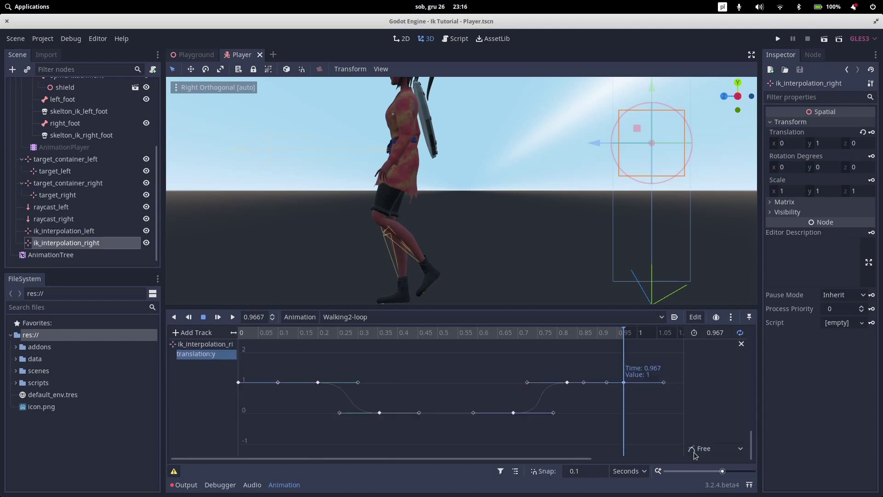
drag(262, 331, 752, 351)
click(741, 344)
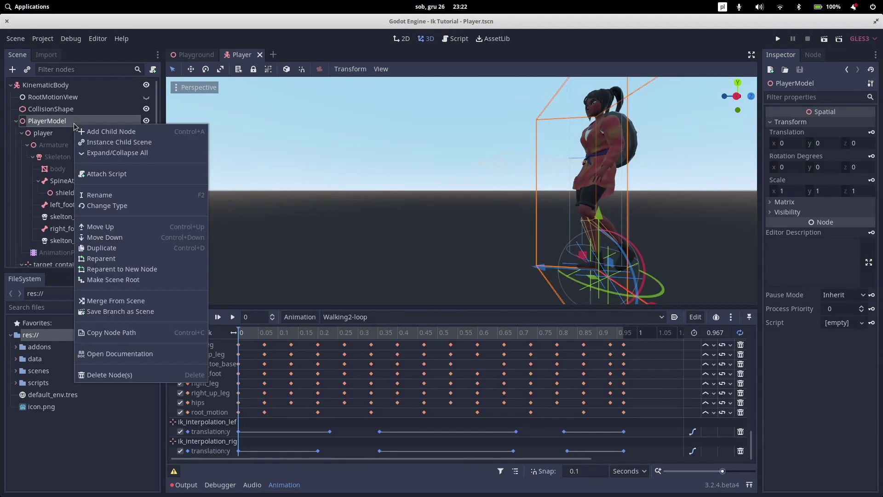
Step: Attach a new GDScript to the PlayerModel node, saved as res://scripts/character.gd
click(138, 174)
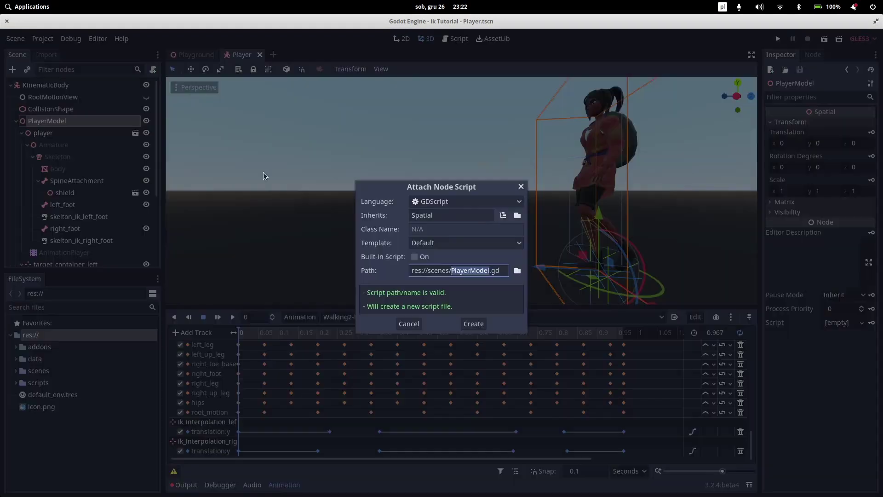
click(516, 268)
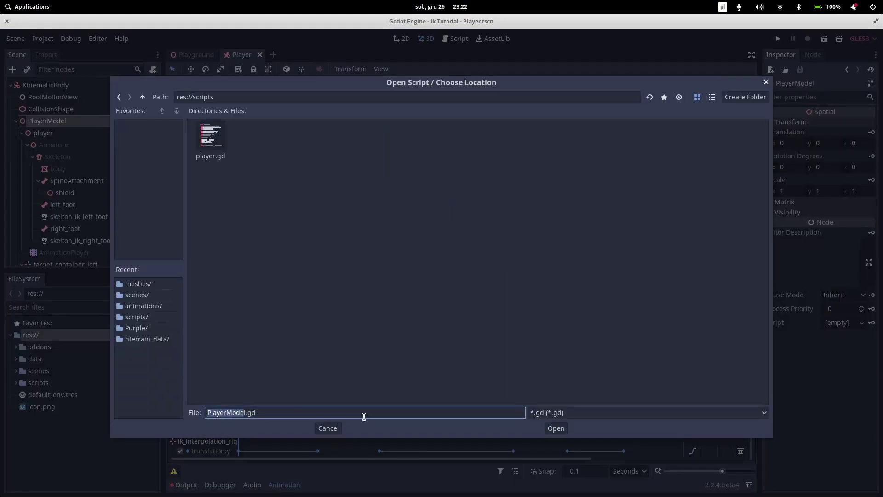
text(character)
click(556, 428)
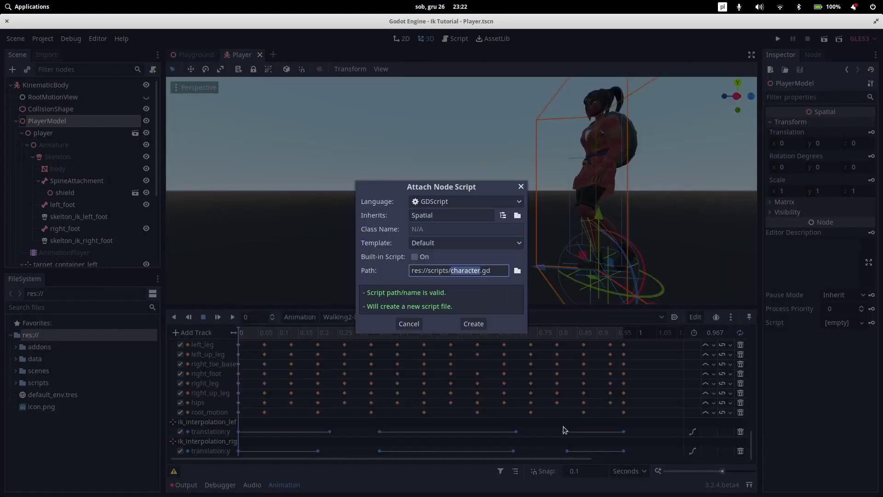
click(478, 324)
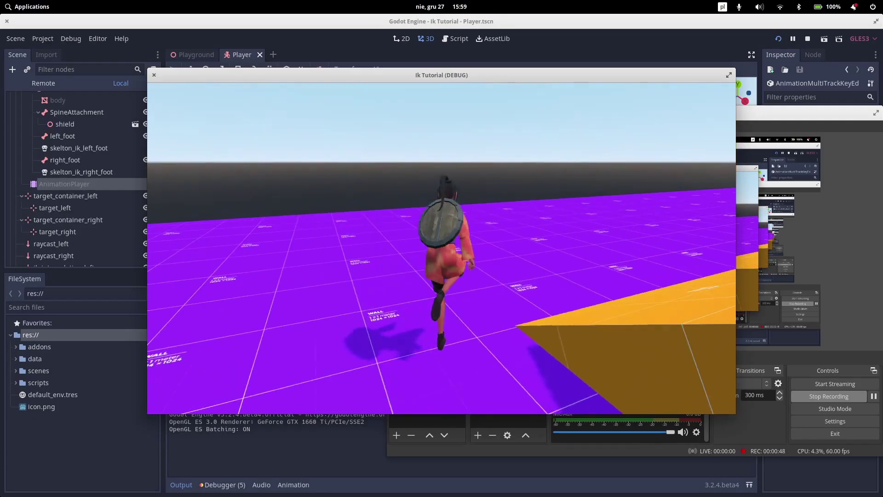
Step: Test the foot placement in the running game by walking, turning and jumping the character across the orange ramps
key(s)
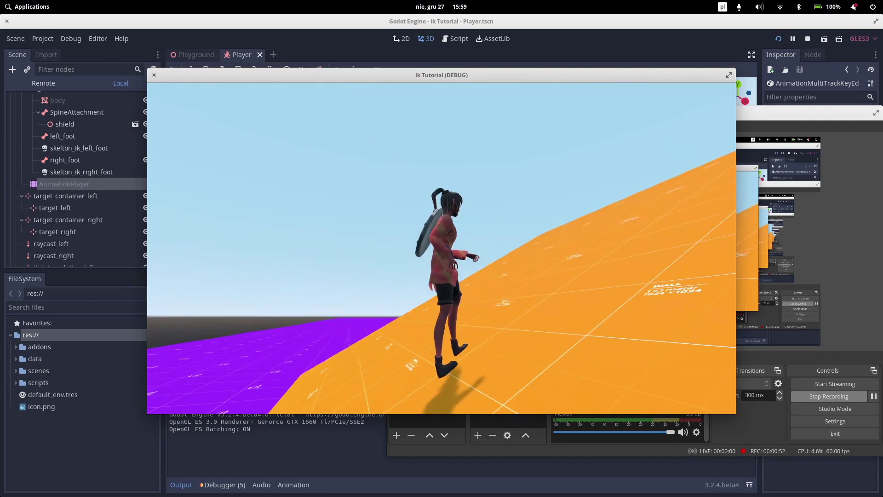
key(w)
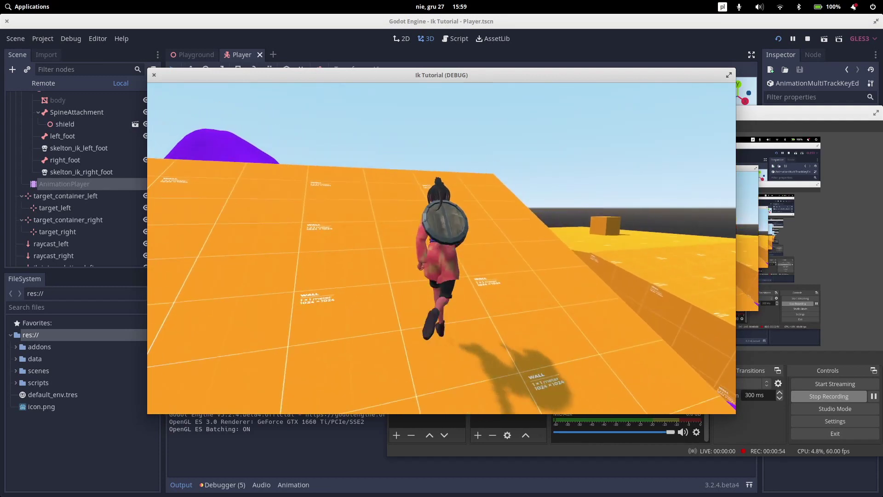
key(s)
key(a)
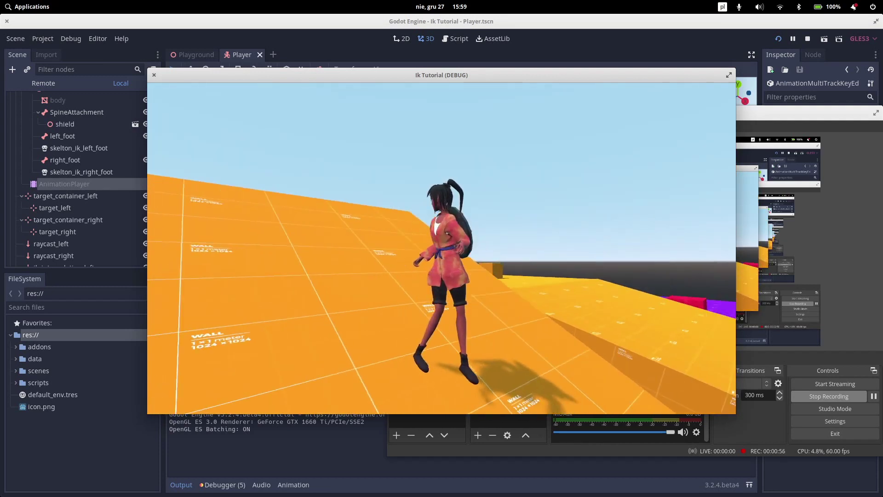
key(w)
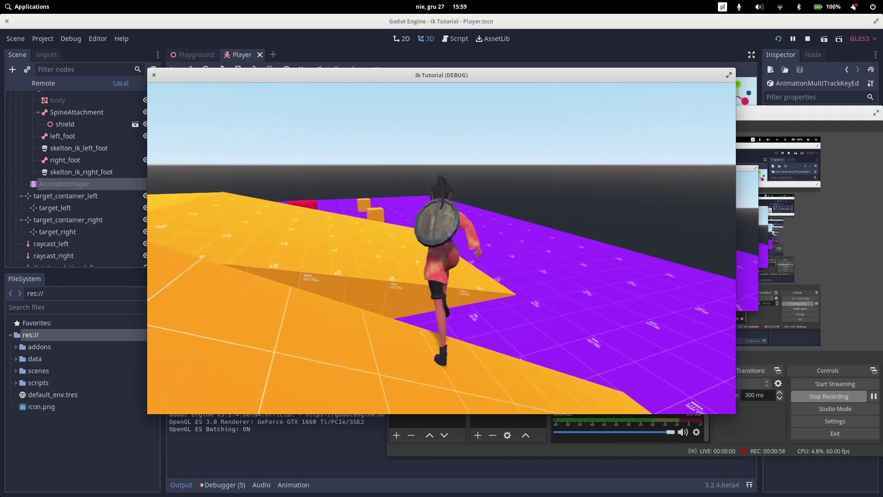
key(space)
key(w)
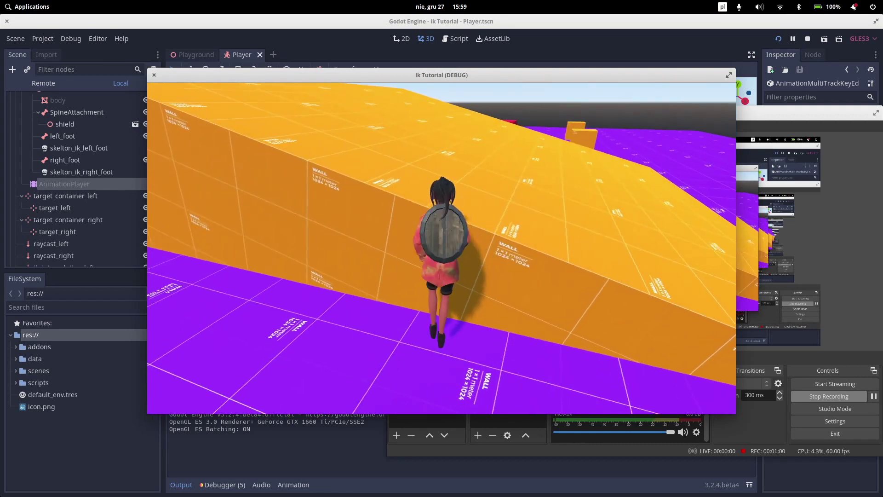
key(space)
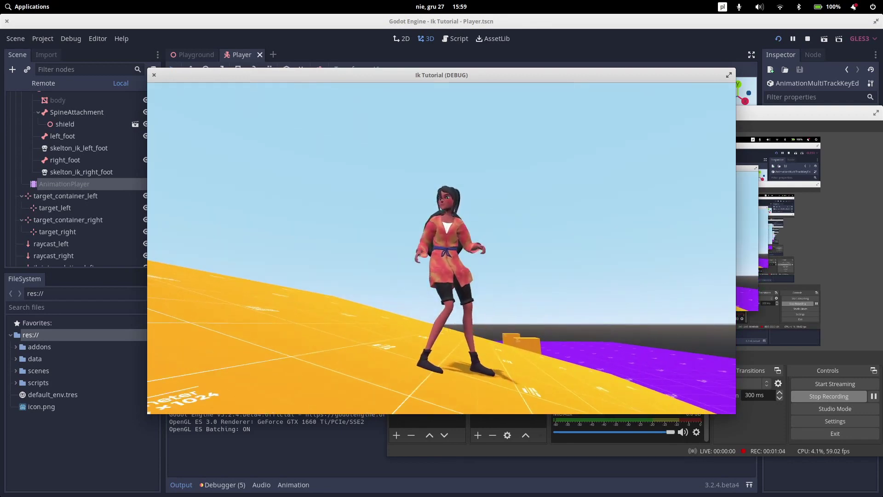
Step: Run the character across the purple floor to the orange box and jump onto it to check the foot placement
key(w)
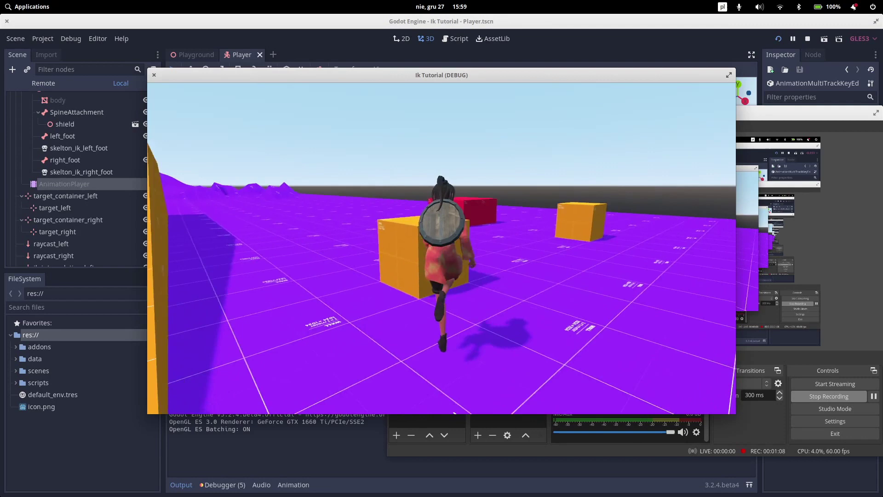
key(w)
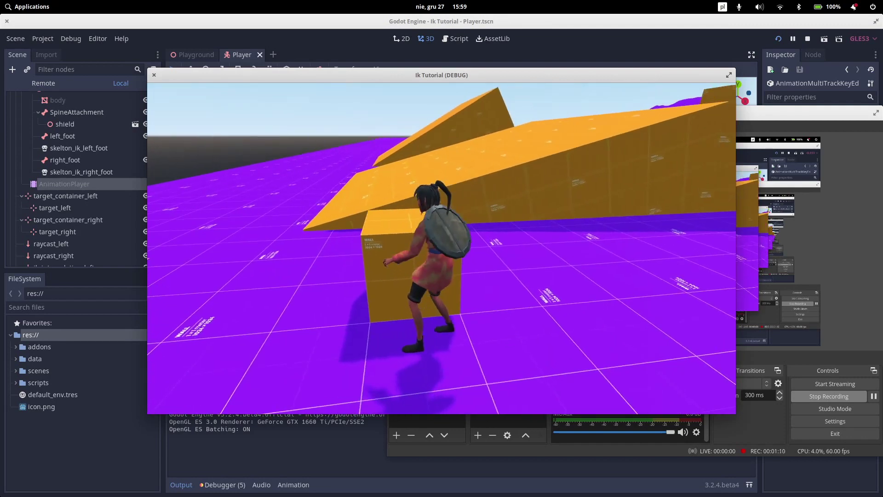
key(space)
key(d)
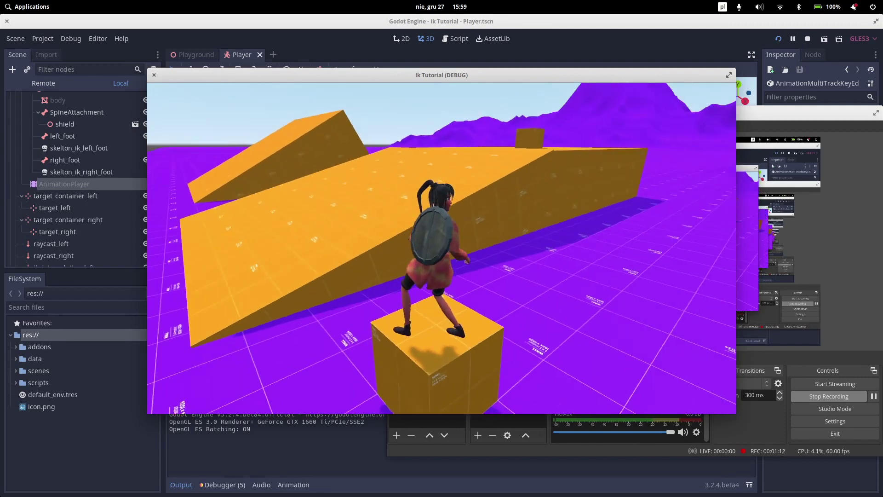